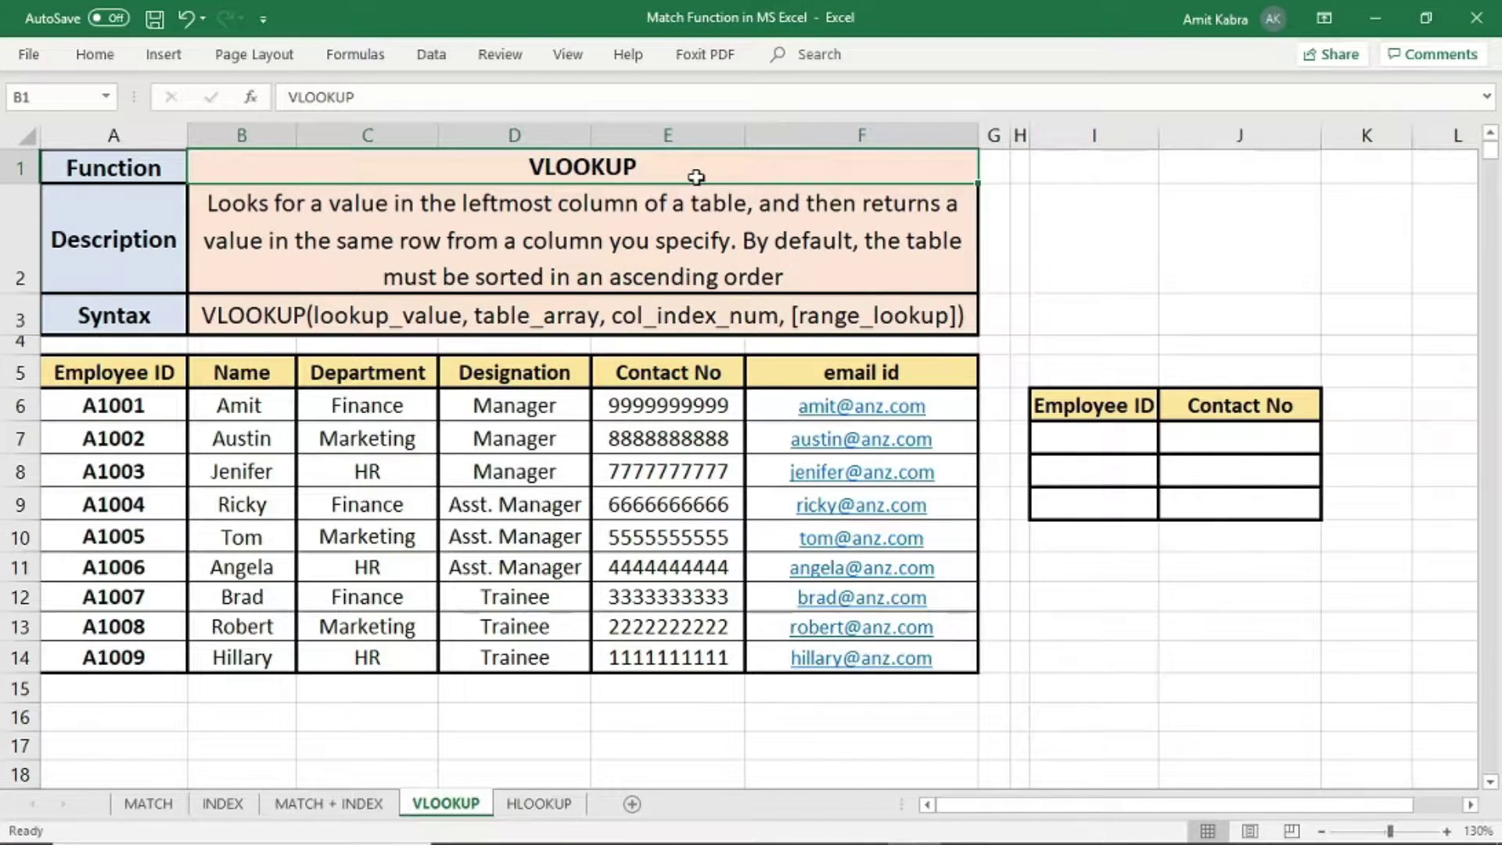
Review the VLOOKUP description and syntax, then select the whole employee table.
left_click(897, 287)
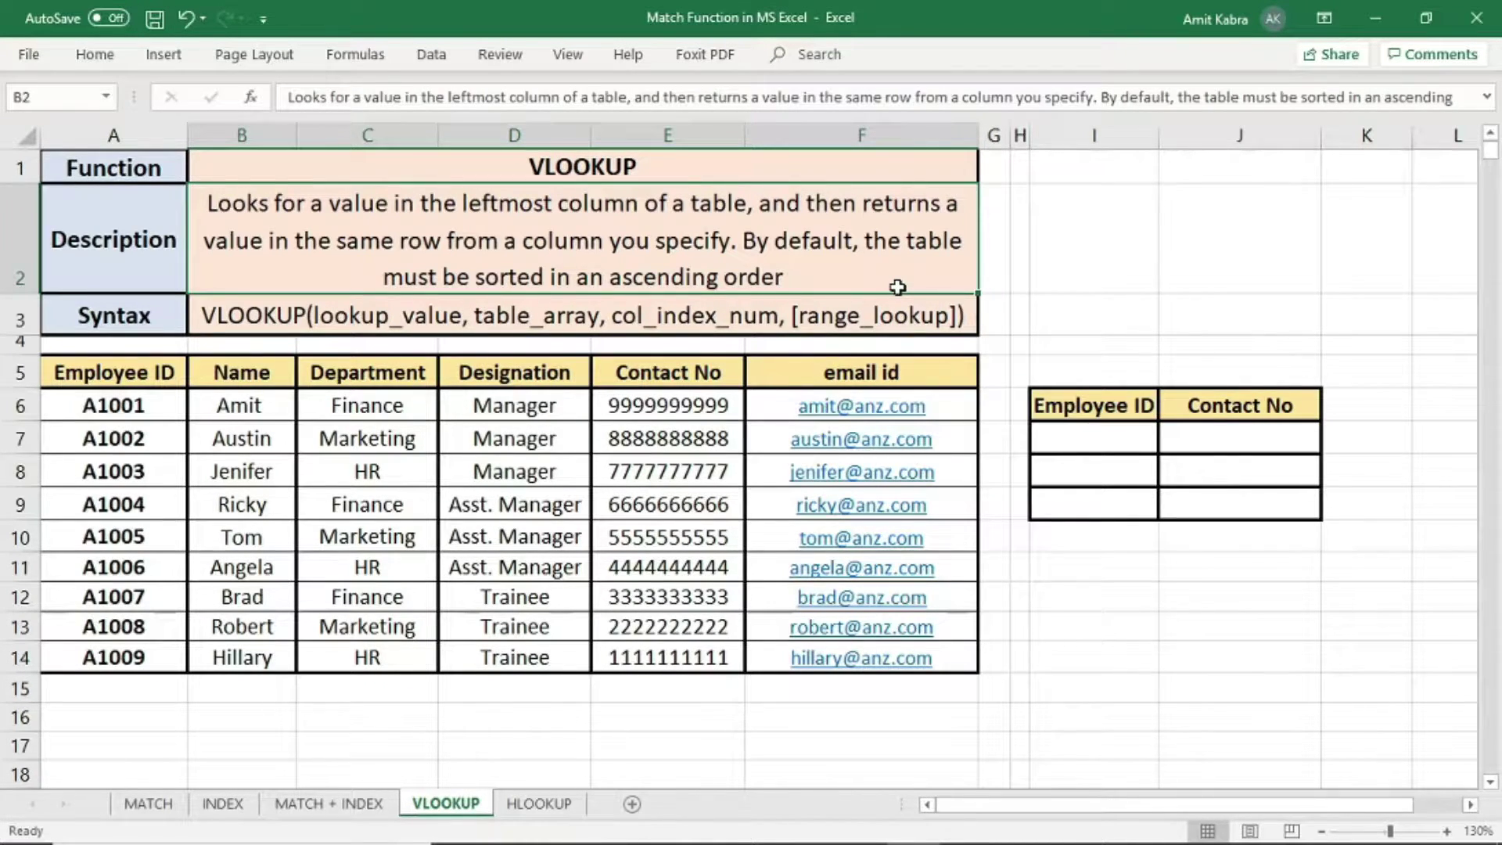
left_click(974, 327)
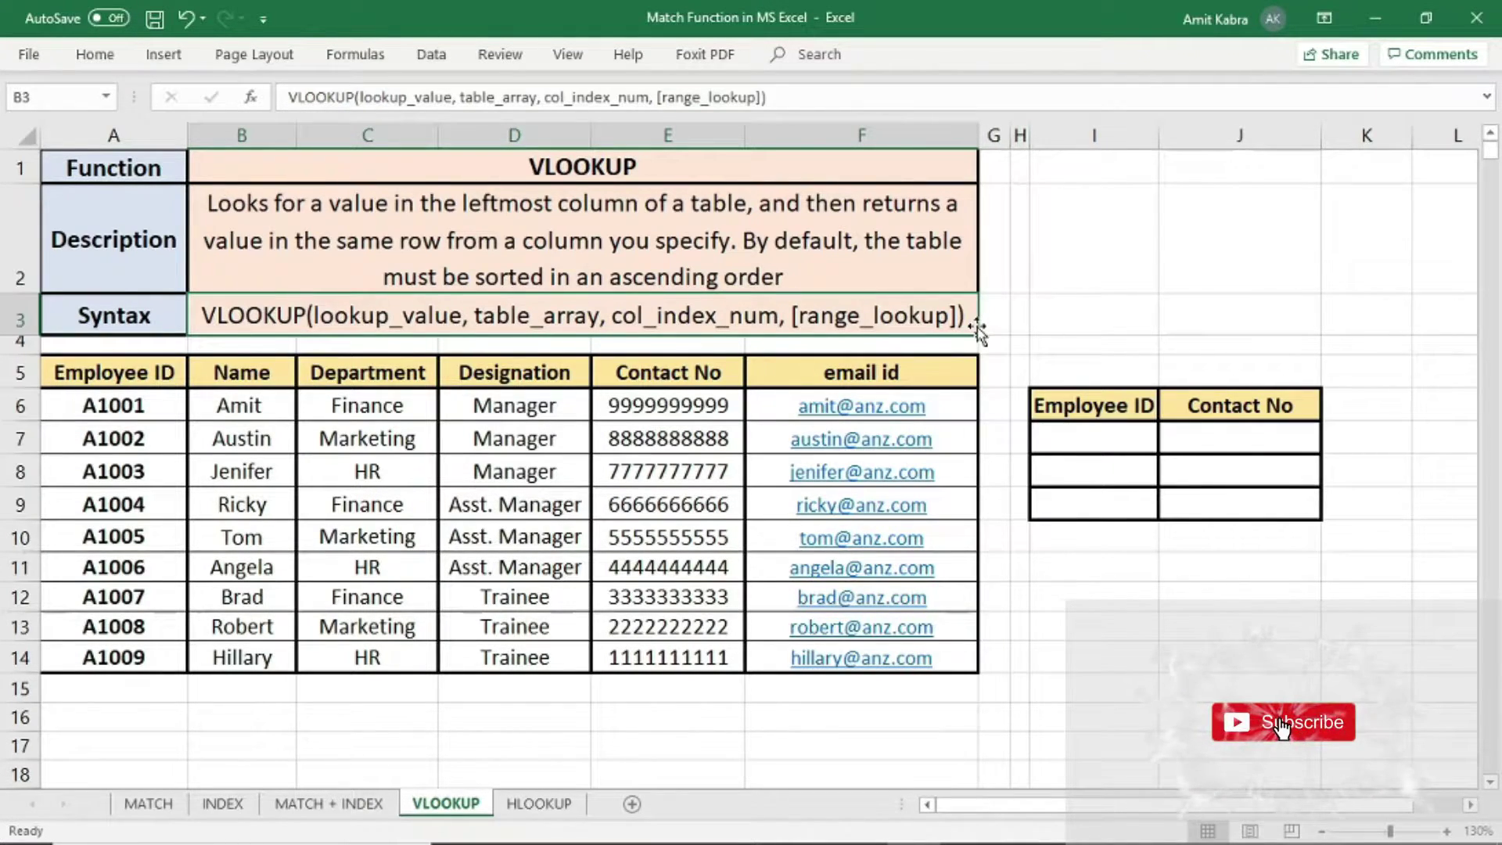
left_click(43, 364)
key("ctrl+a")
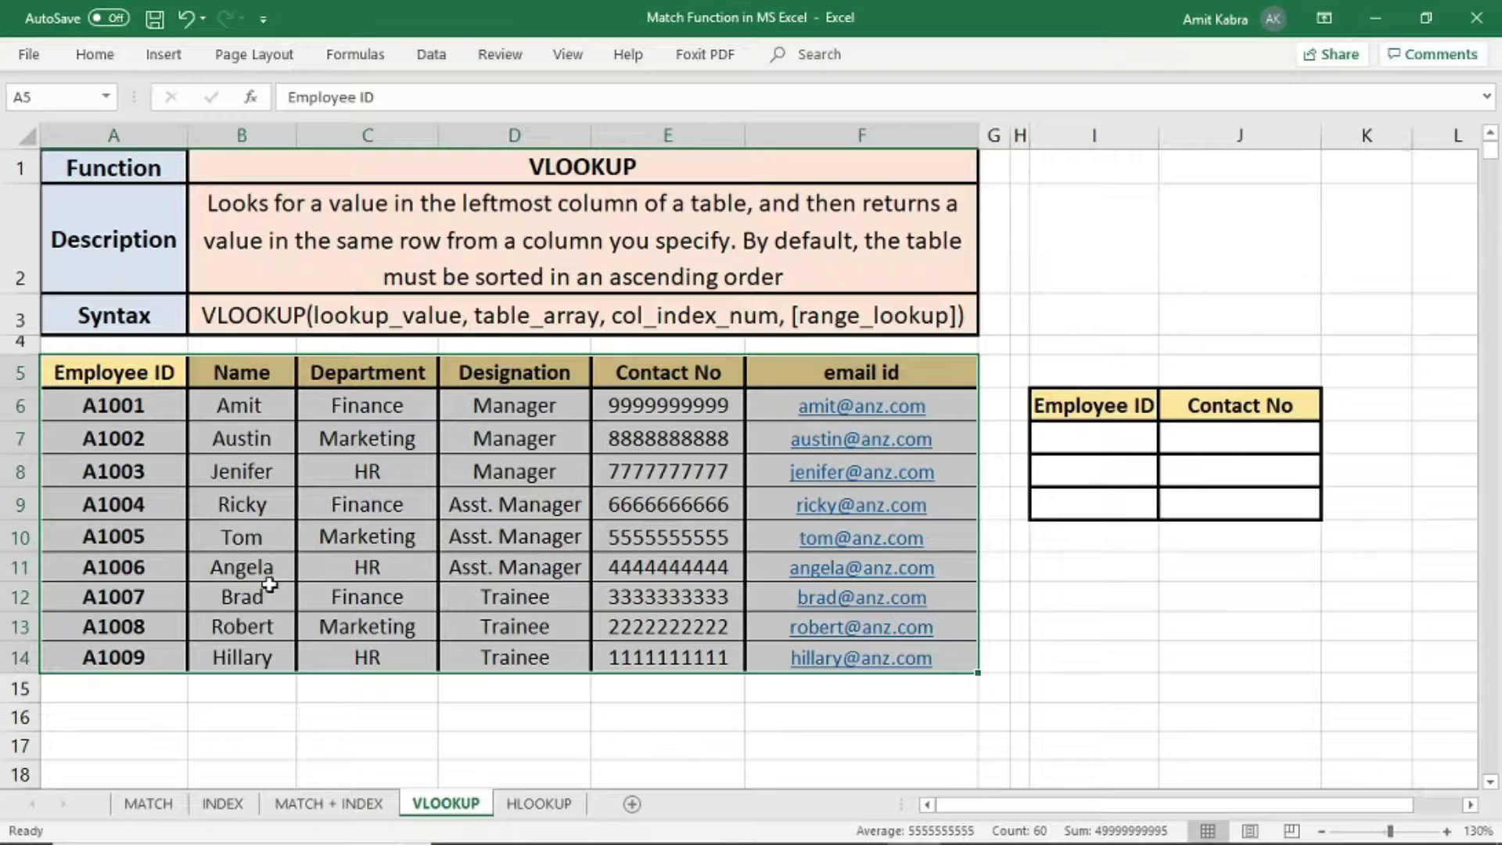
Put A1005 in the lookup table's first Employee ID cell and move to its Contact No cell.
left_click(274, 683)
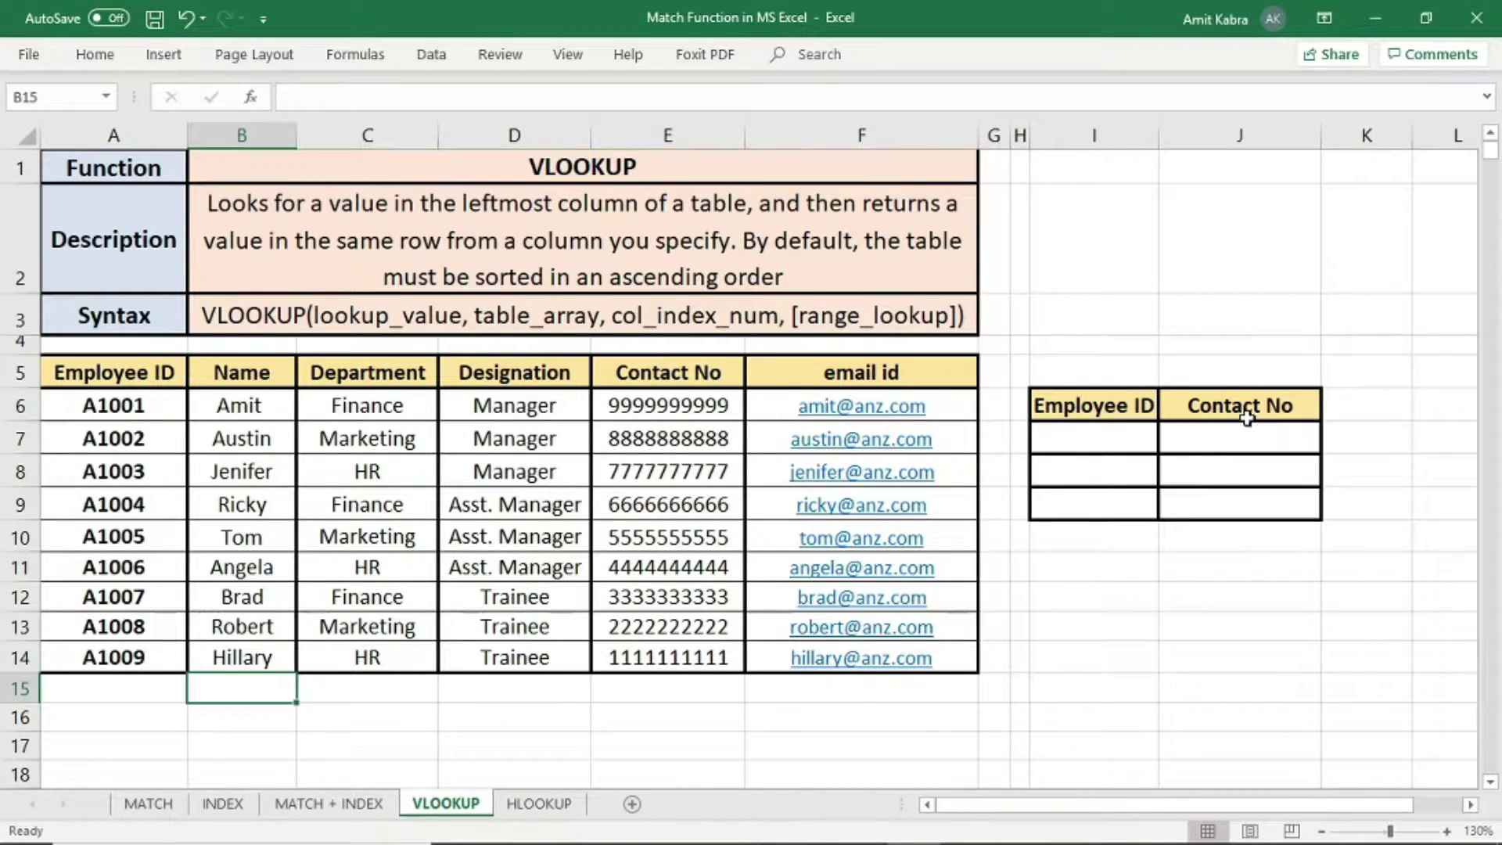
left_click(1239, 441)
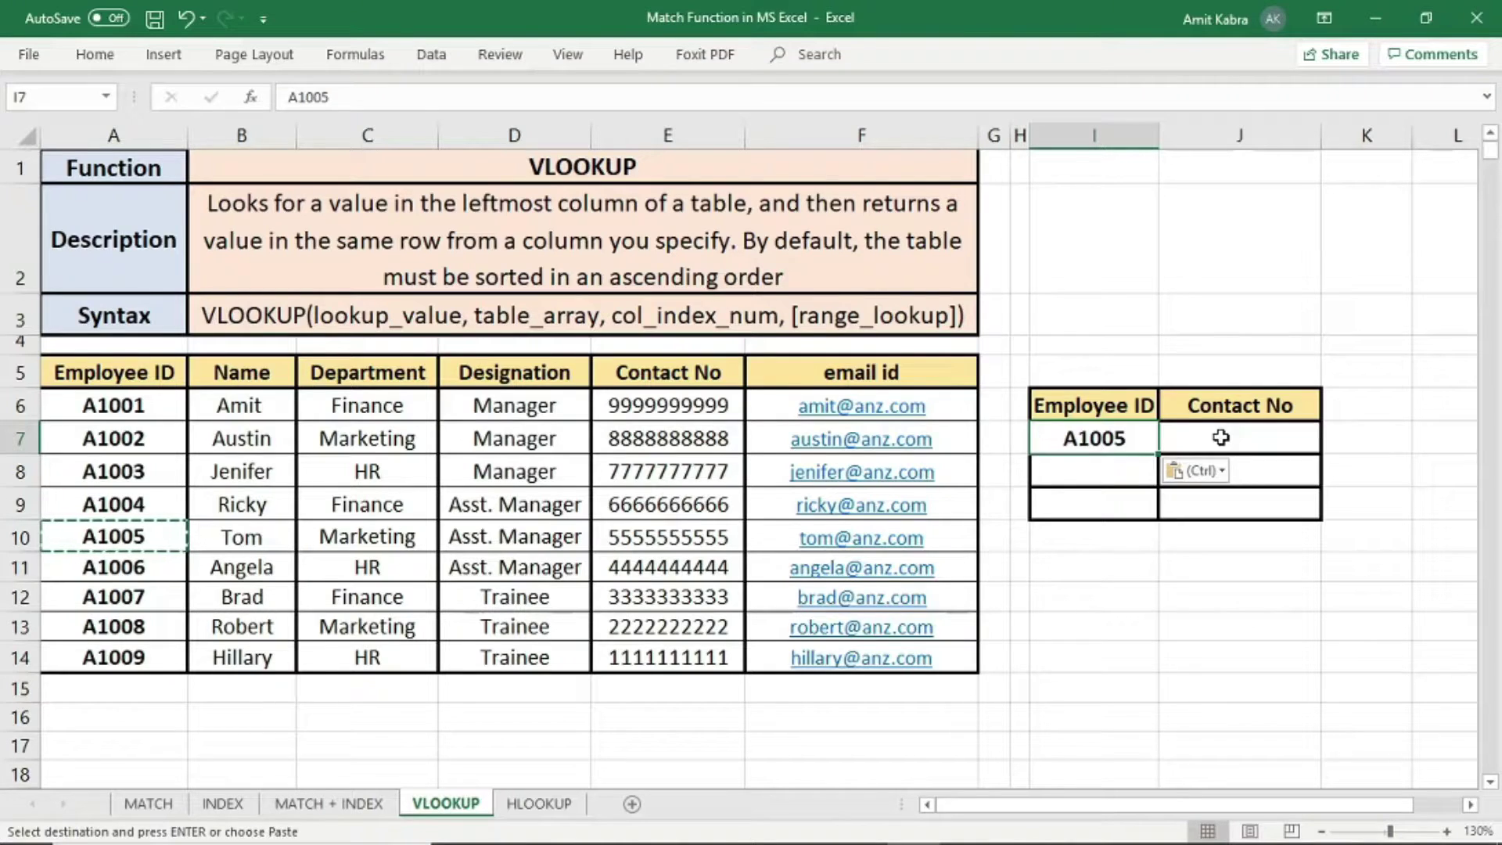
left_click(1220, 437)
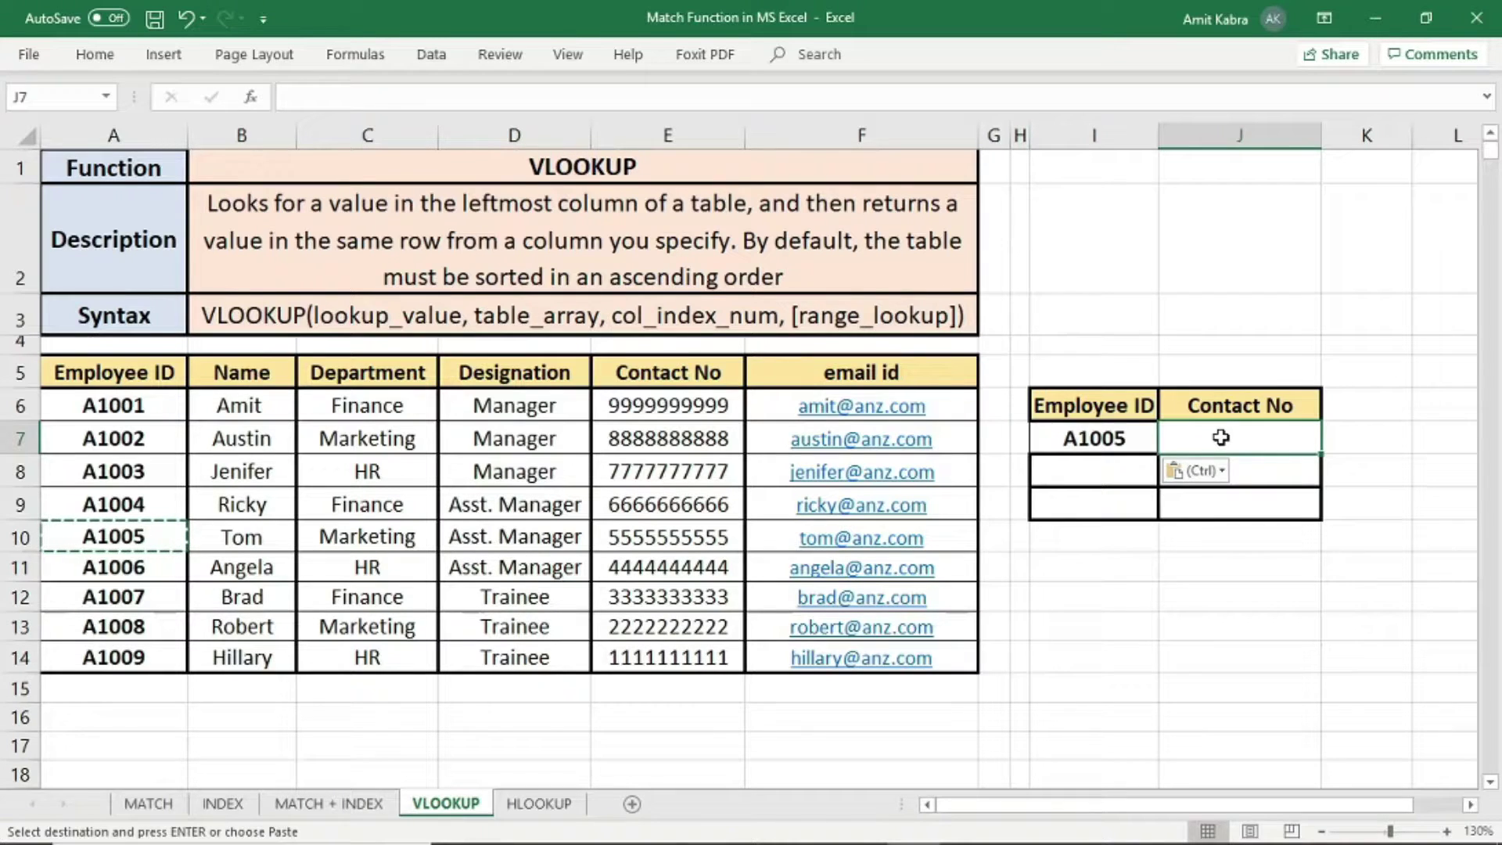
Start =VLOOKUP in J7 using I7 as lookup value and absolute range $A$6:$F$14.
type("=")
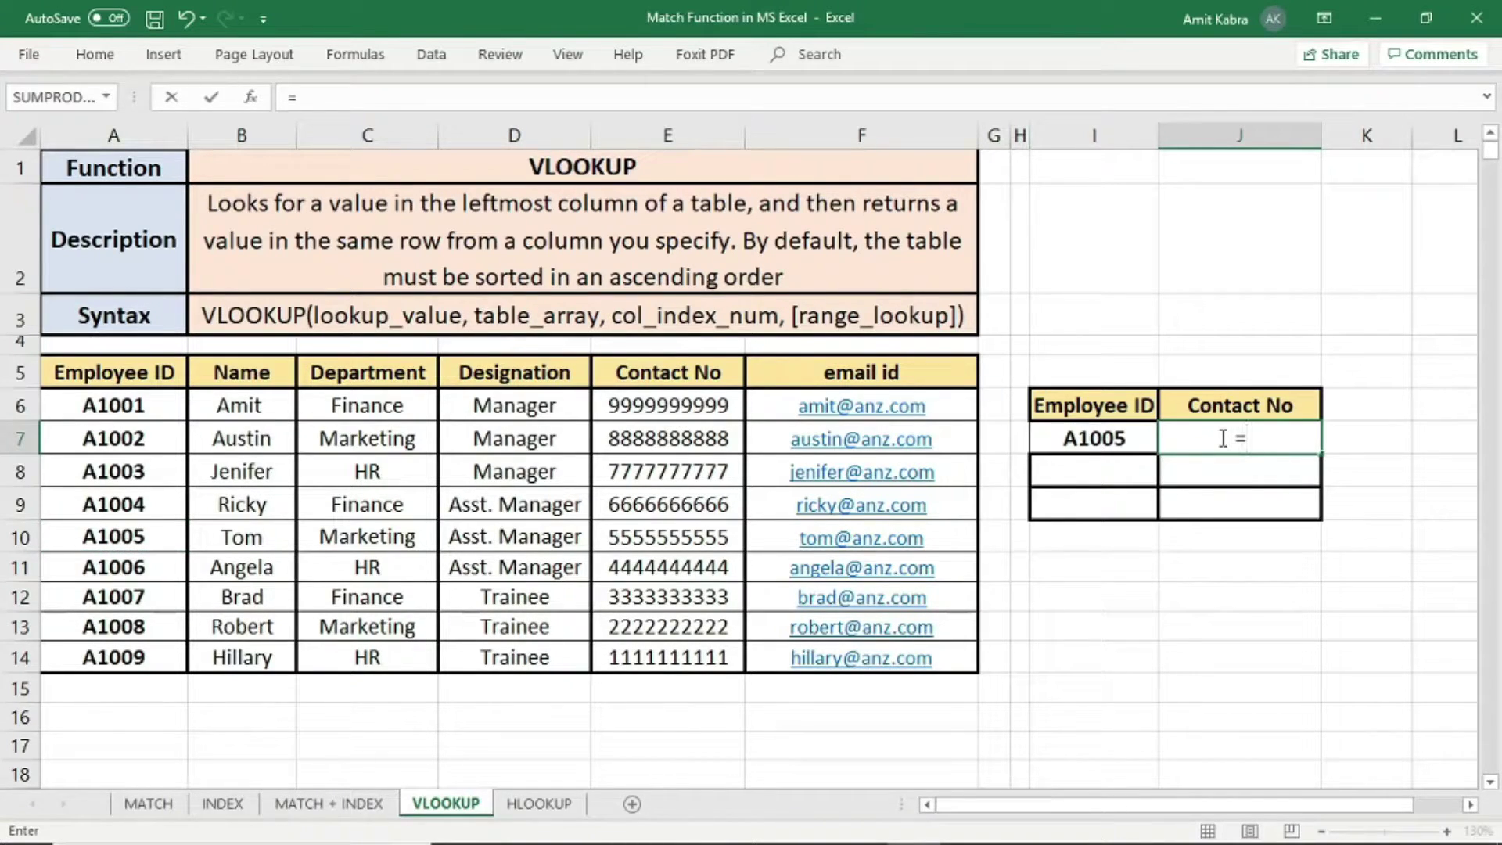
type("vlo")
key("Tab")
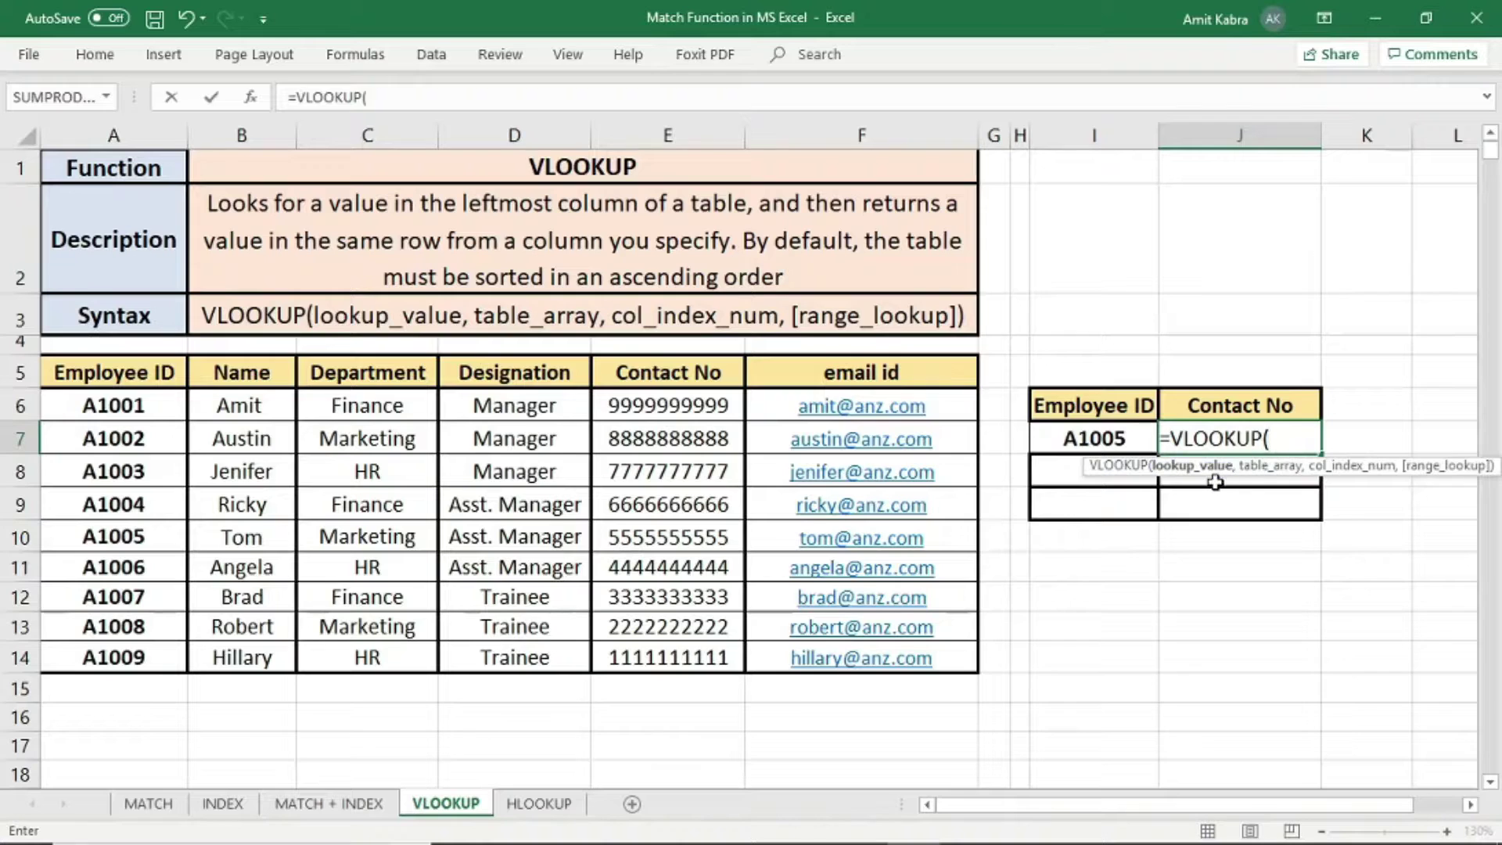
left_click(1078, 432)
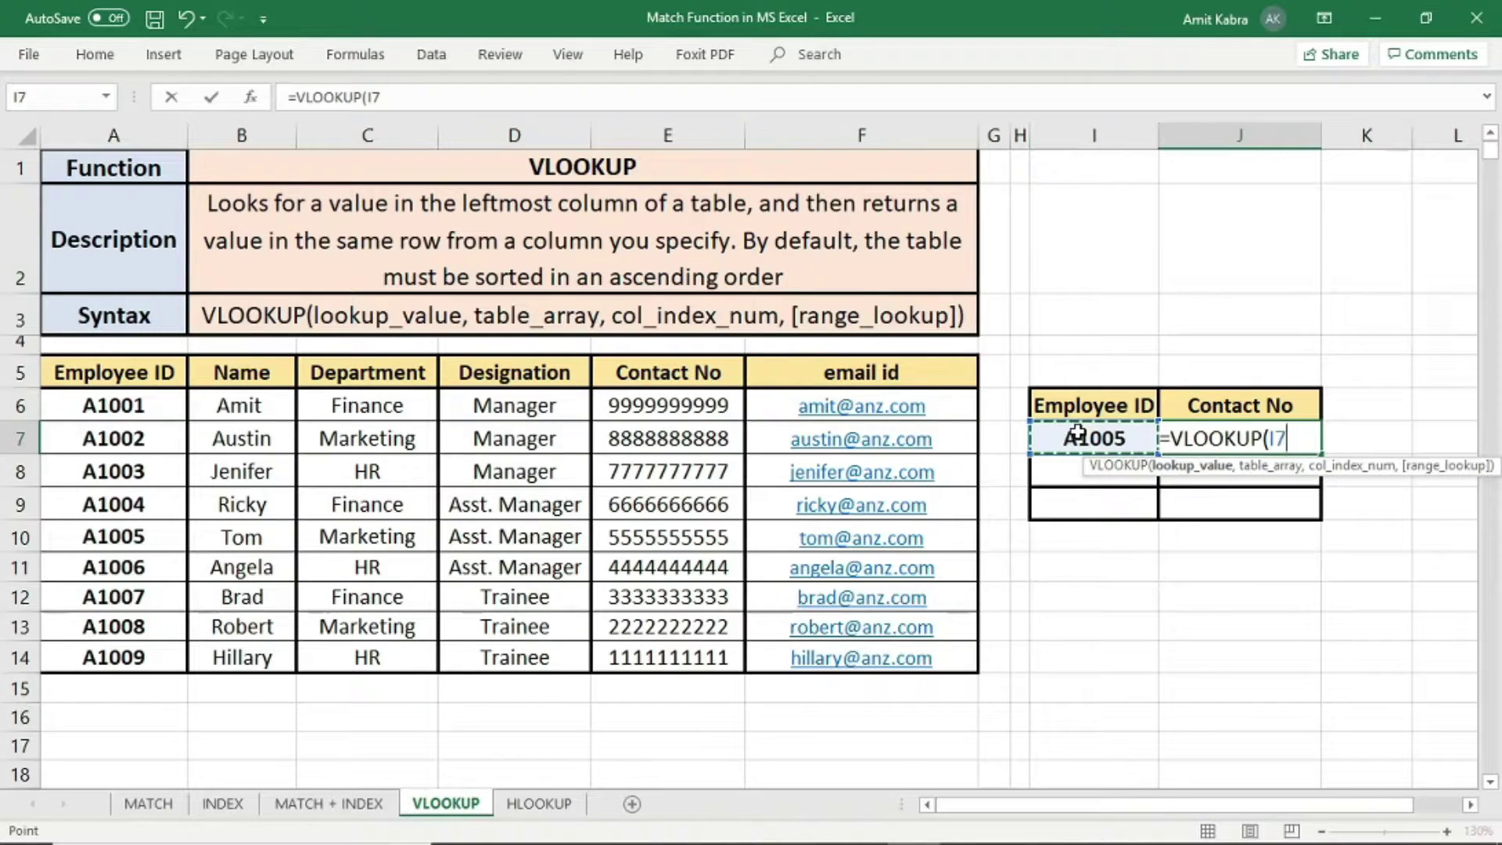
type(",")
left_click_drag(113, 405, 811, 654)
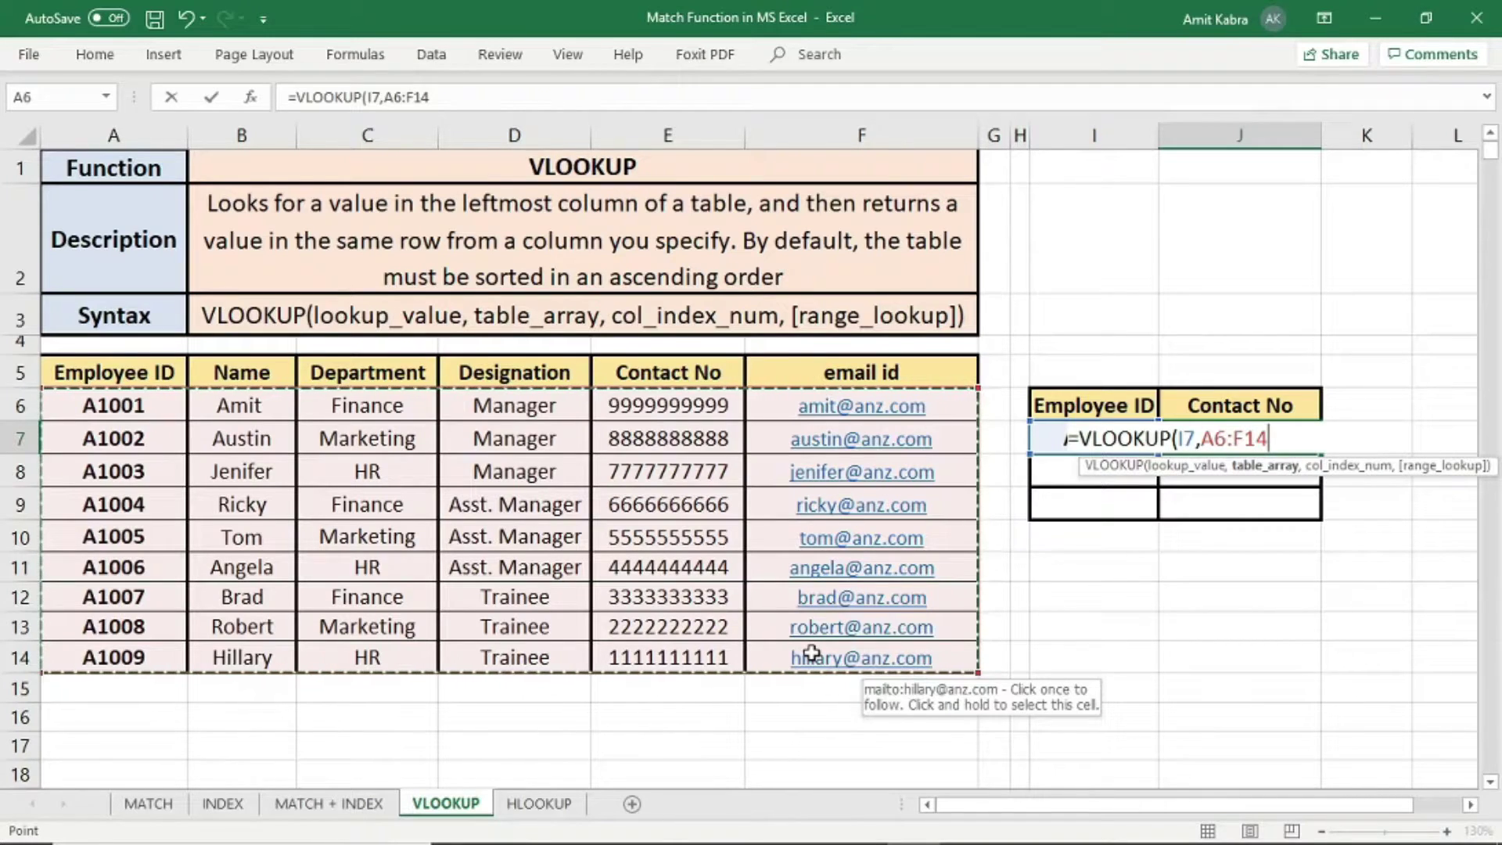
key("F4")
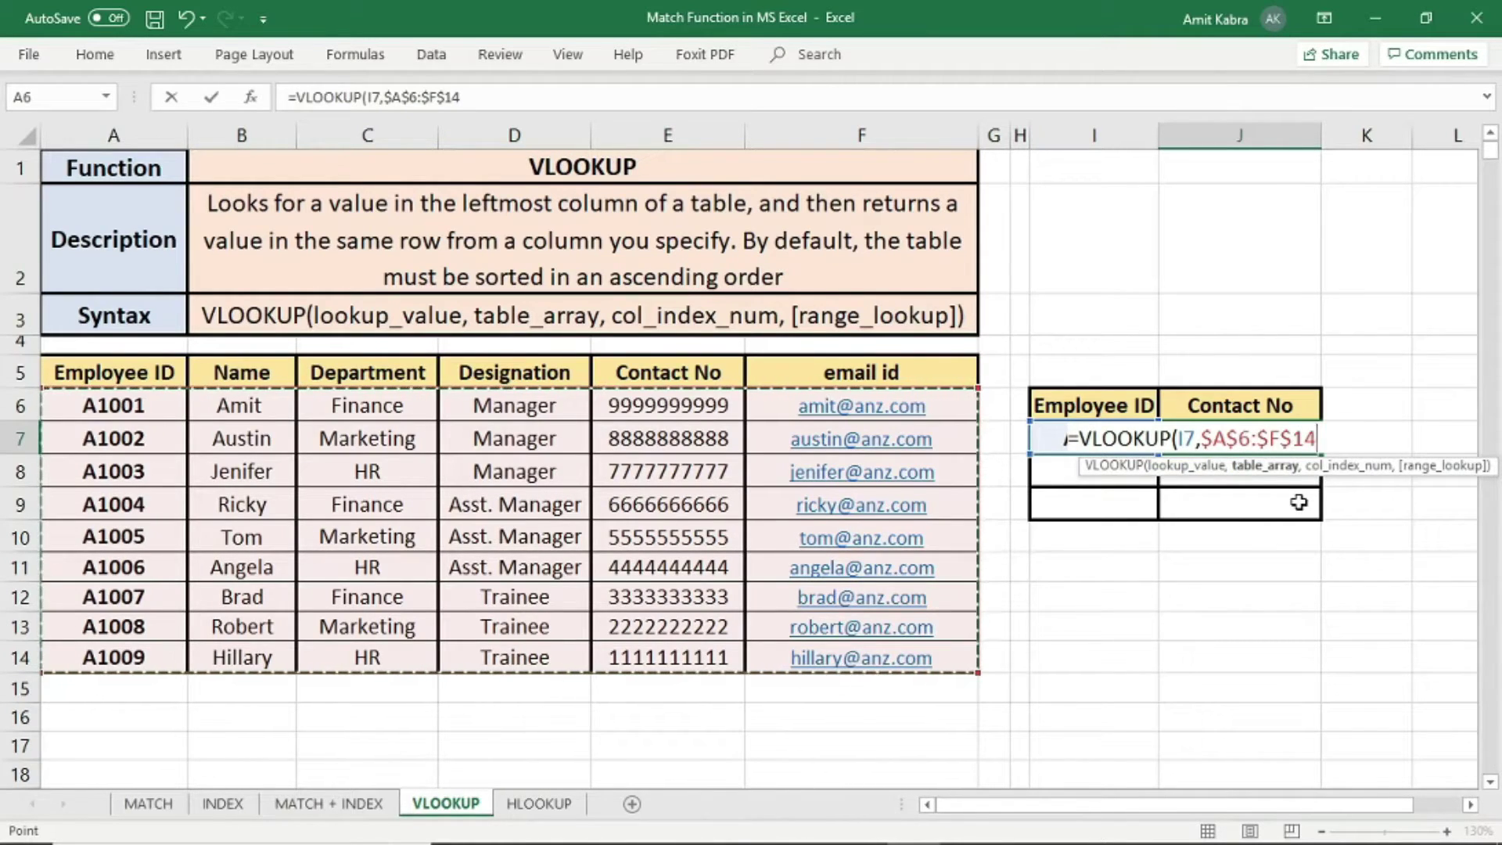
Add column index 5 and FALSE exact match to the VLOOKUP formula.
type(",")
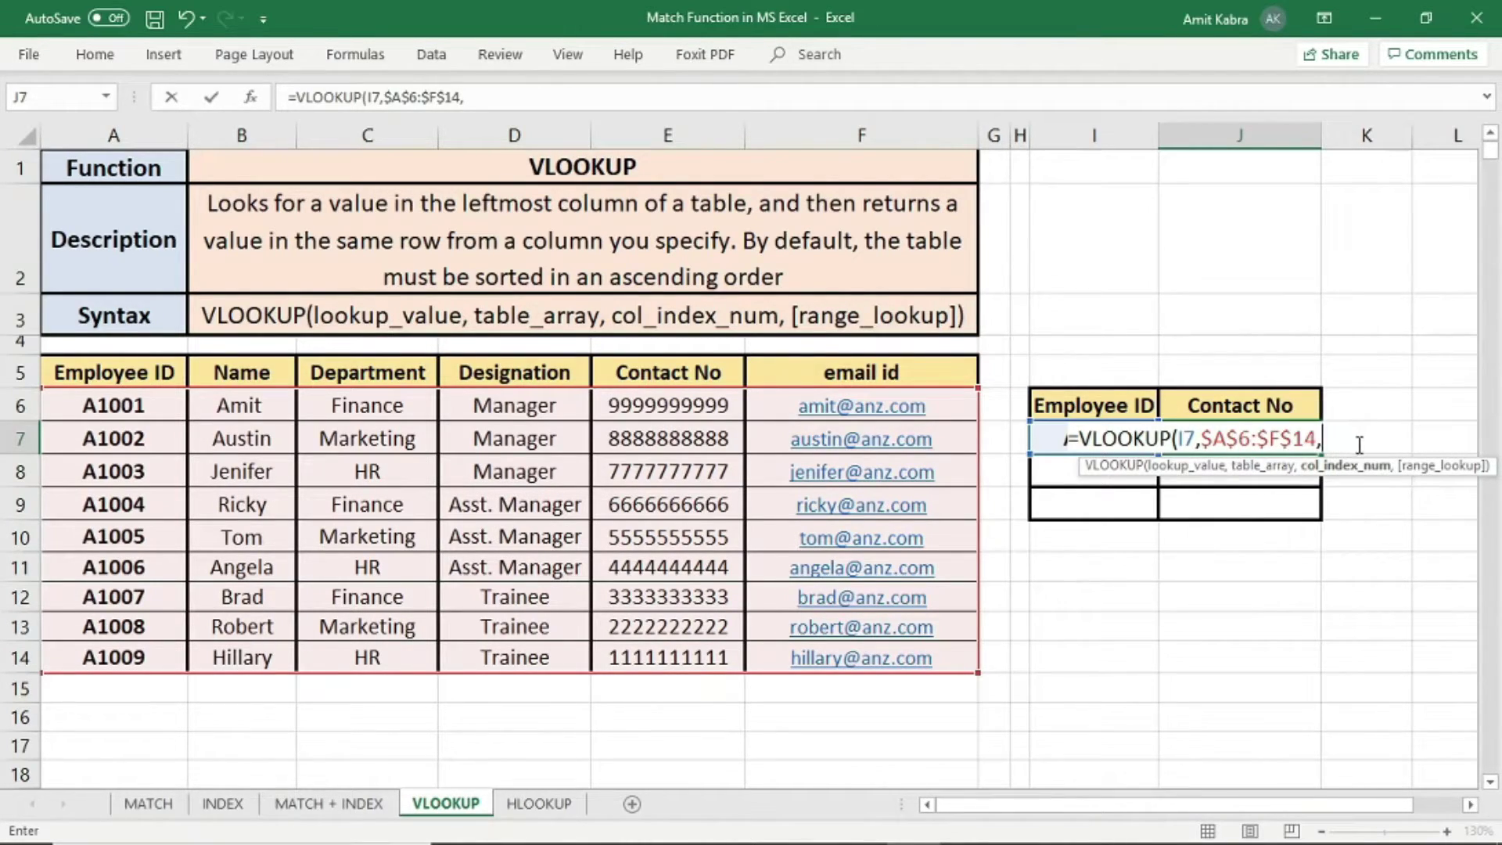
type("5,")
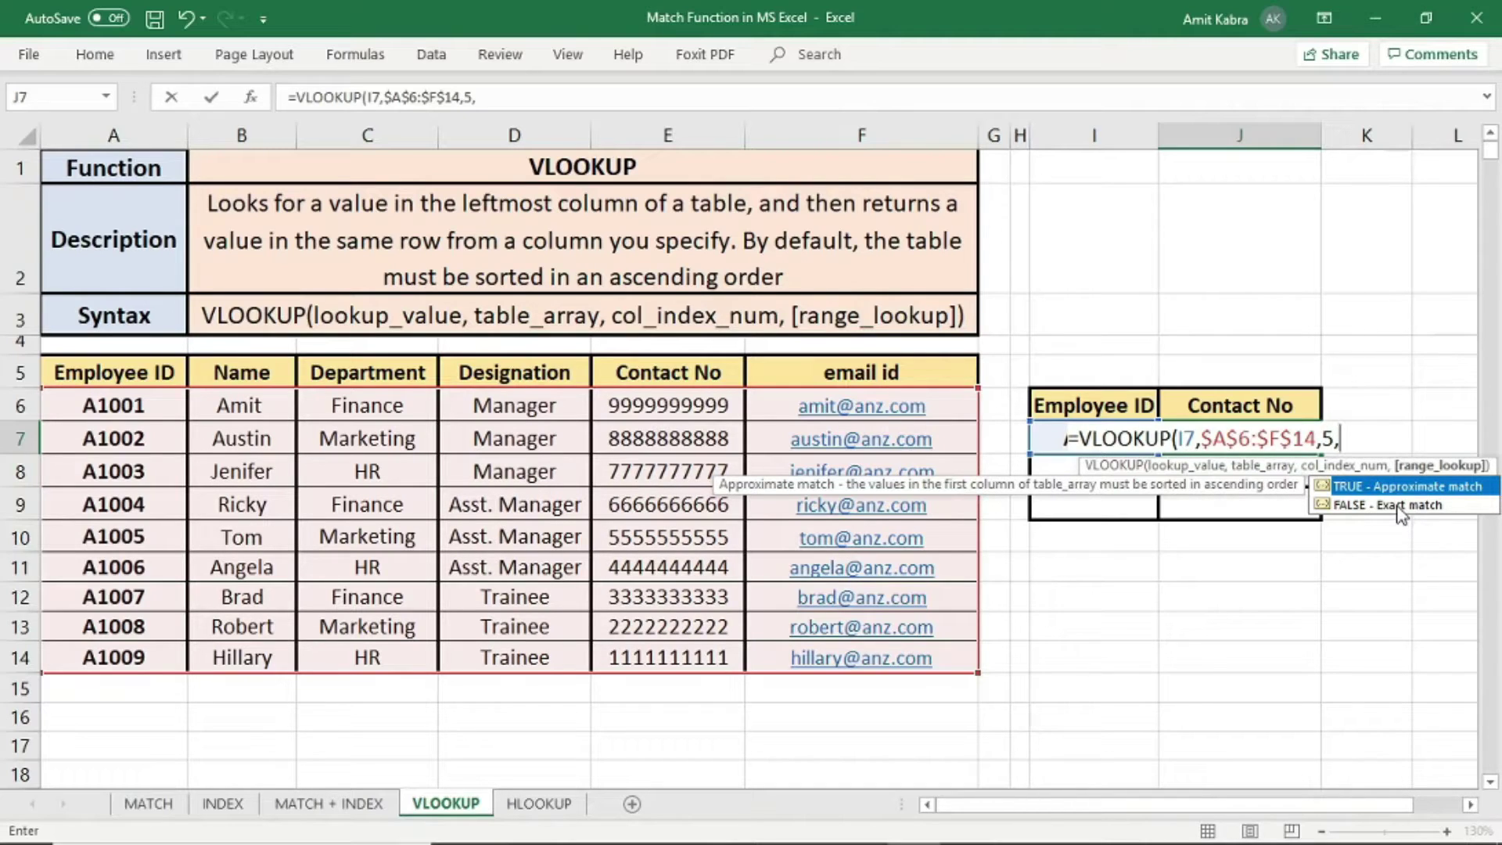
double_click(1400, 507)
type(")")
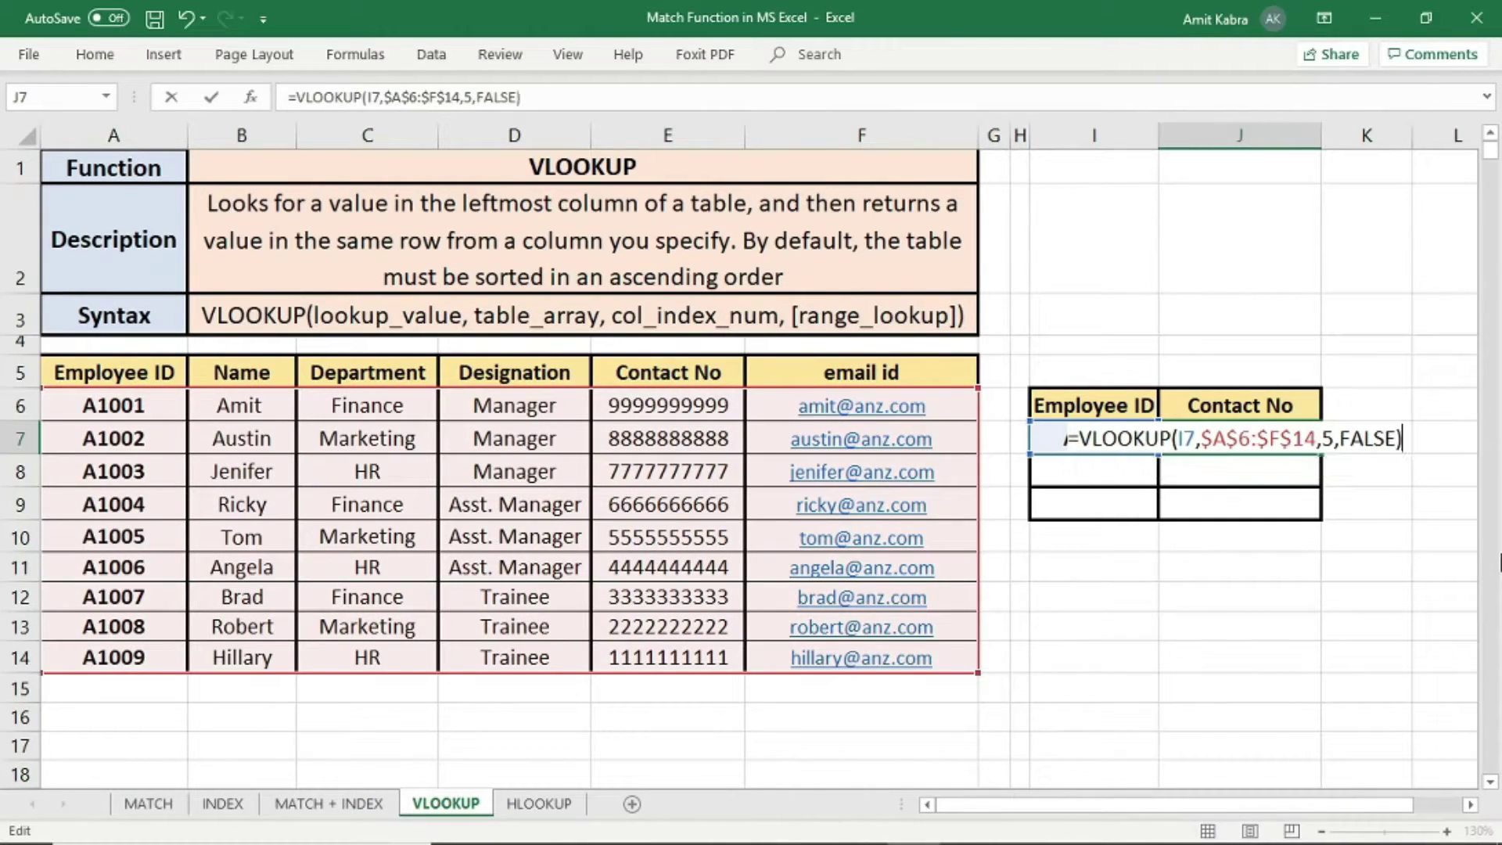
key("Return")
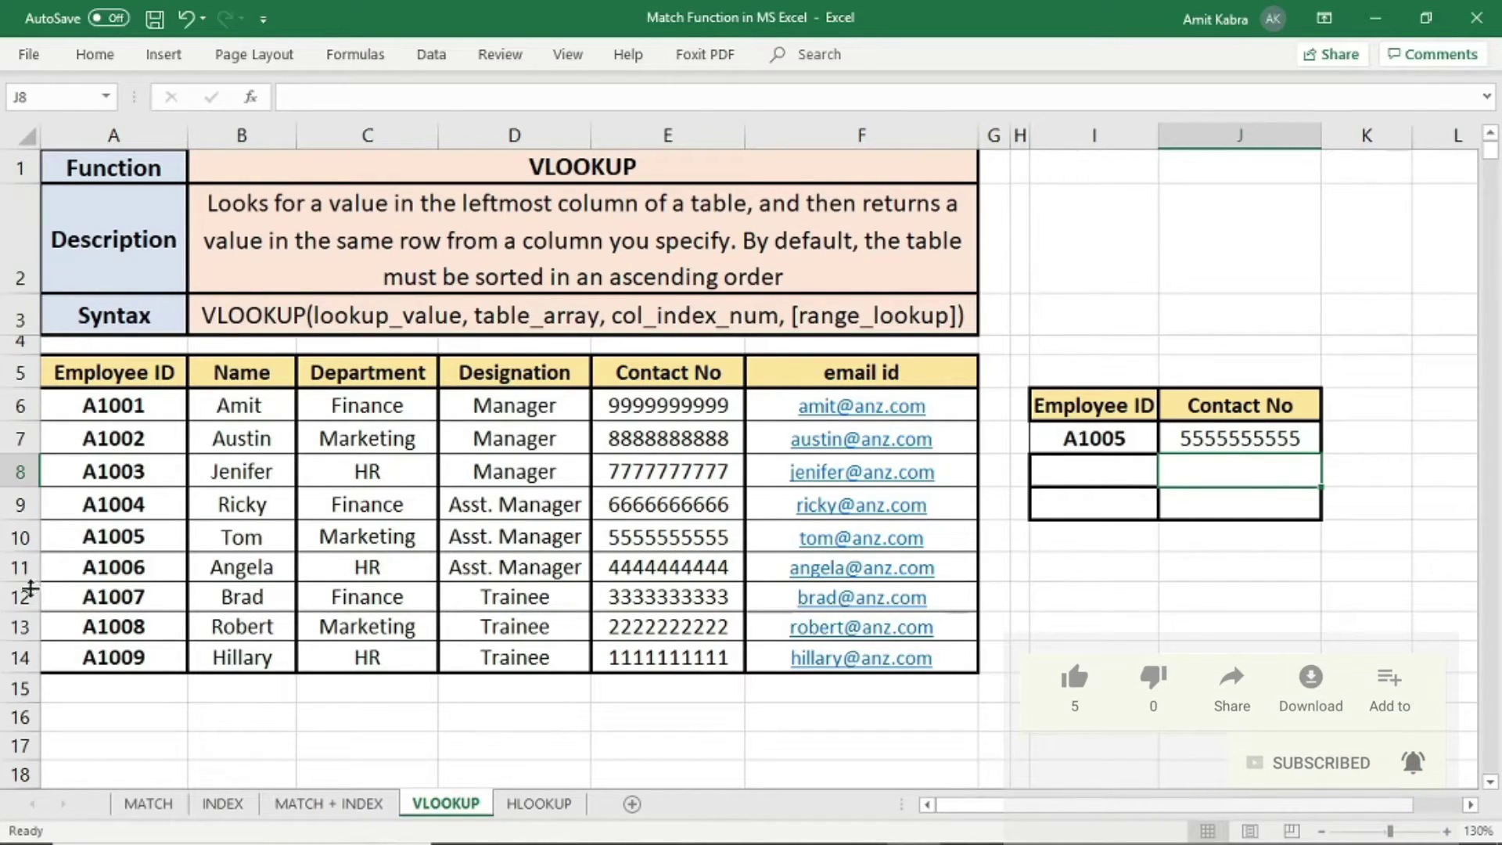
left_click(21, 536)
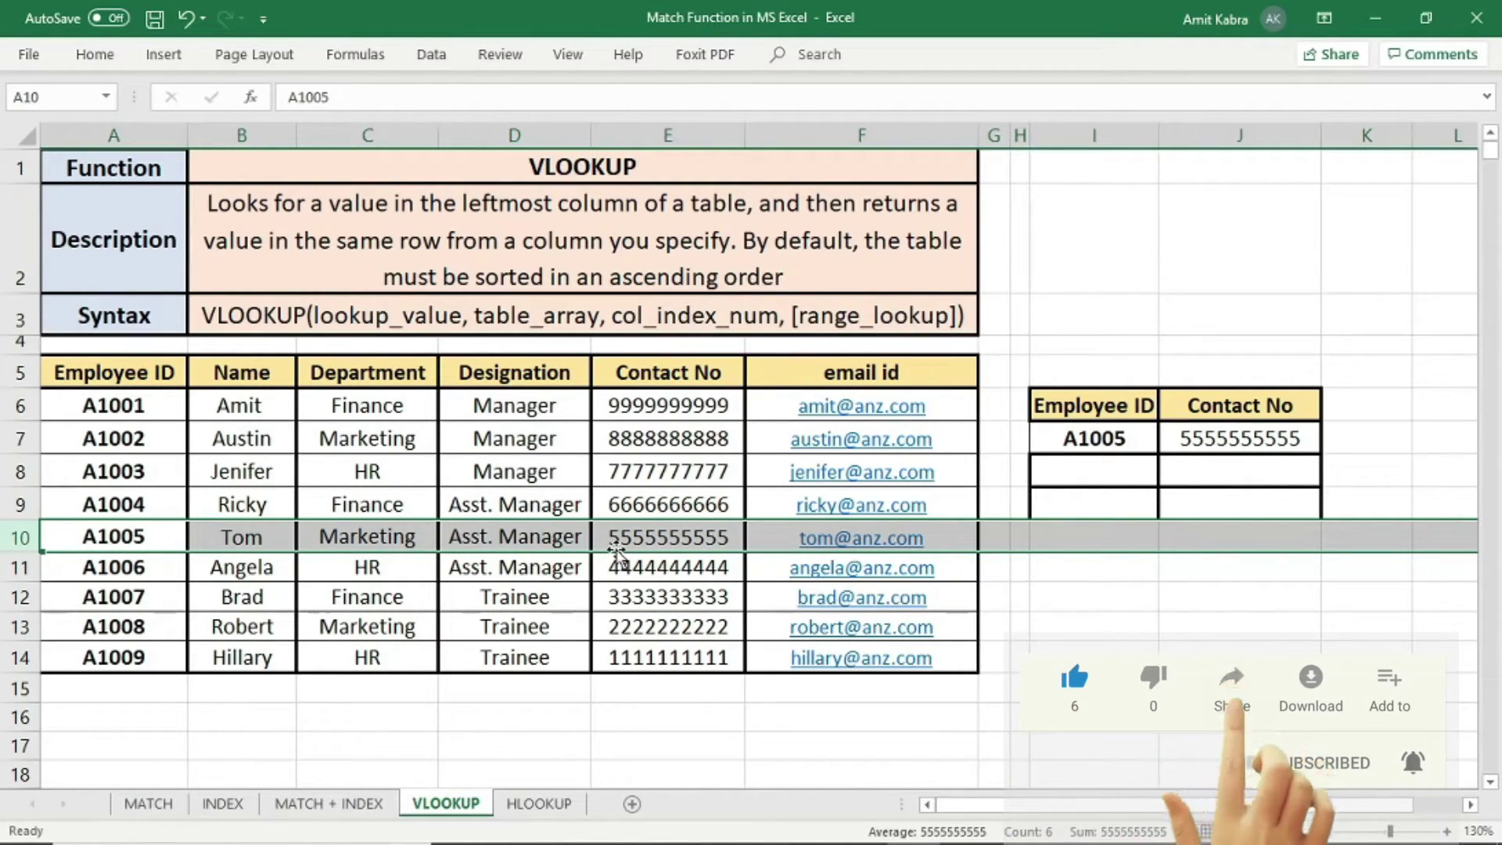
Fill the J7 lookup formula down to J9 and paste A1007 into I8.
left_click(1265, 452)
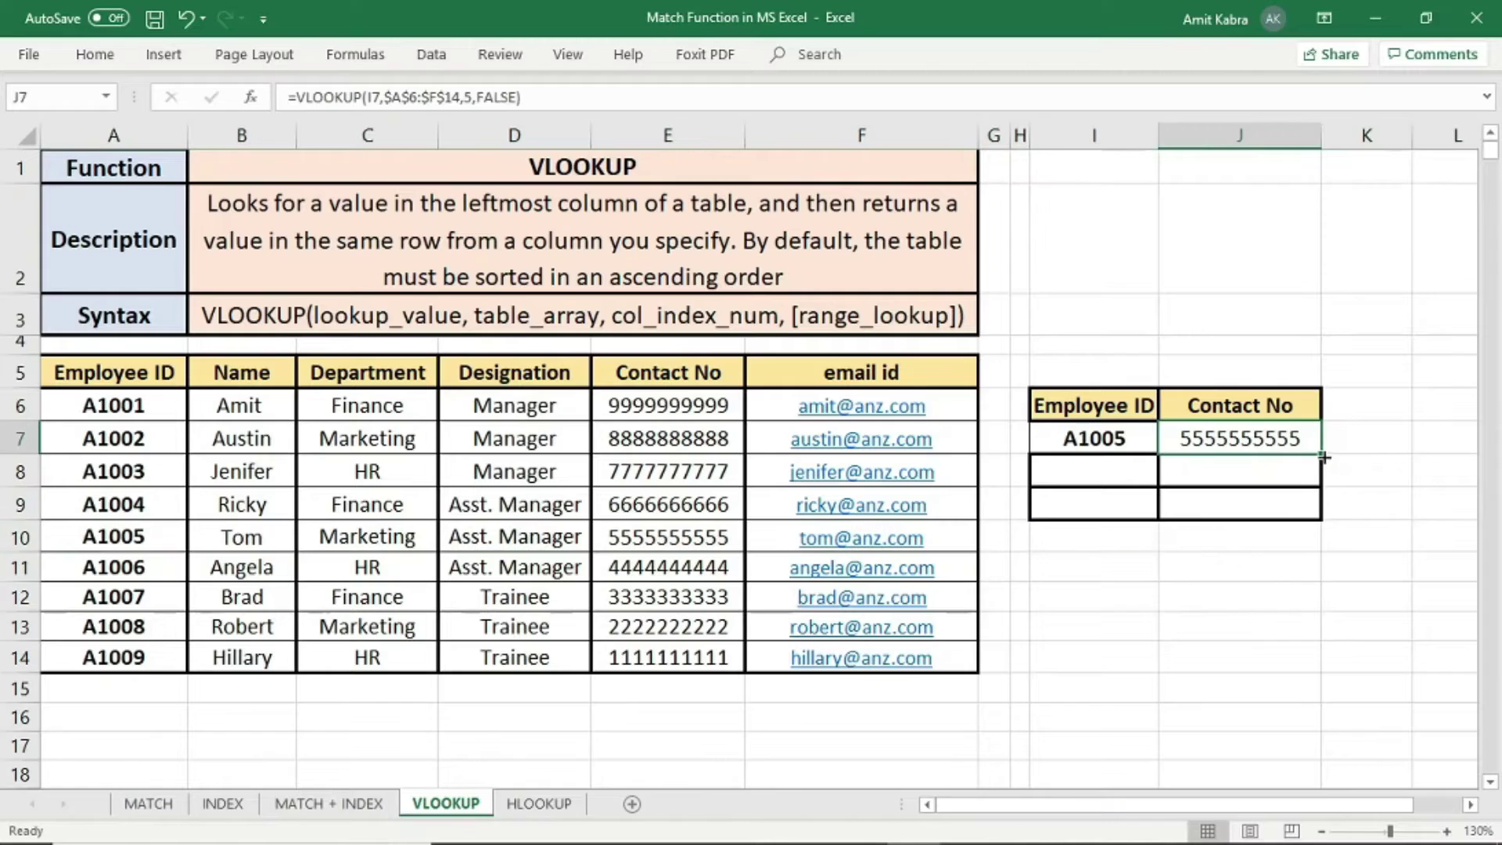
left_click_drag(1323, 456, 1317, 509)
left_click(1123, 481)
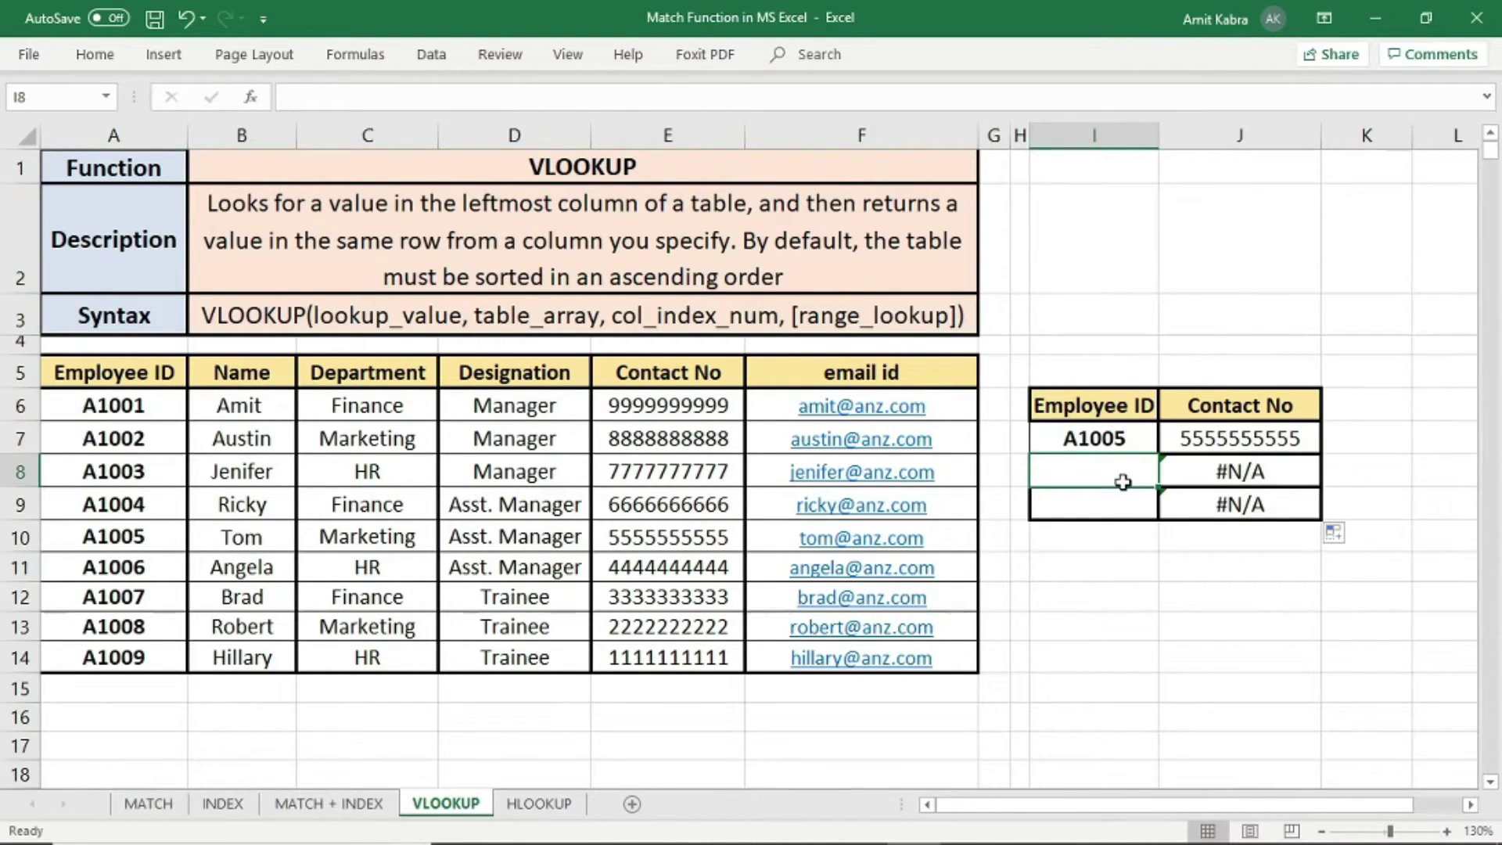
type("A1007")
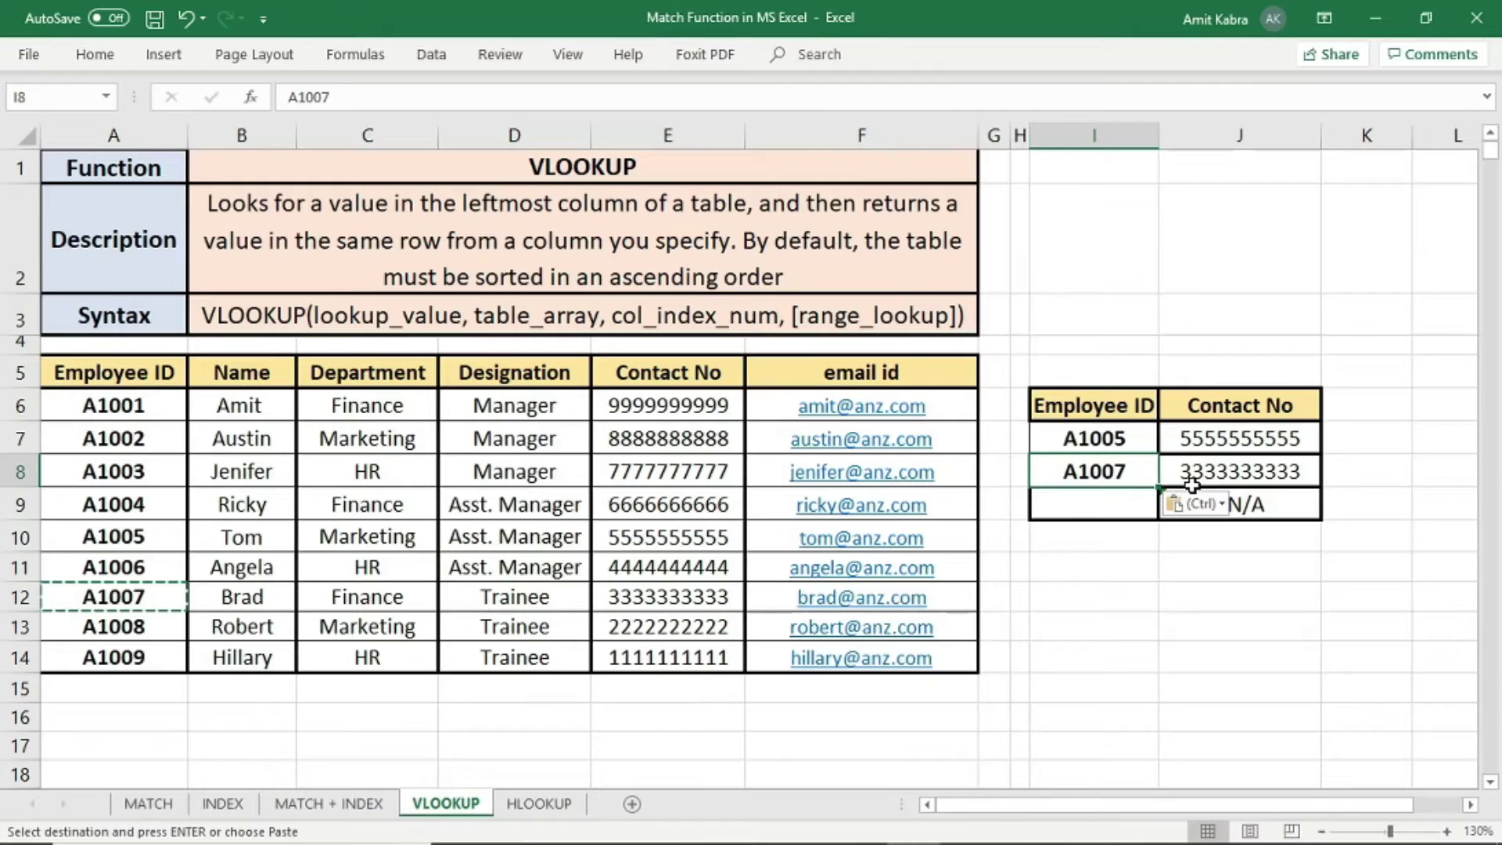
Add A1001 to I9 and verify both contact numbers against the employee table rows.
left_click(17, 596)
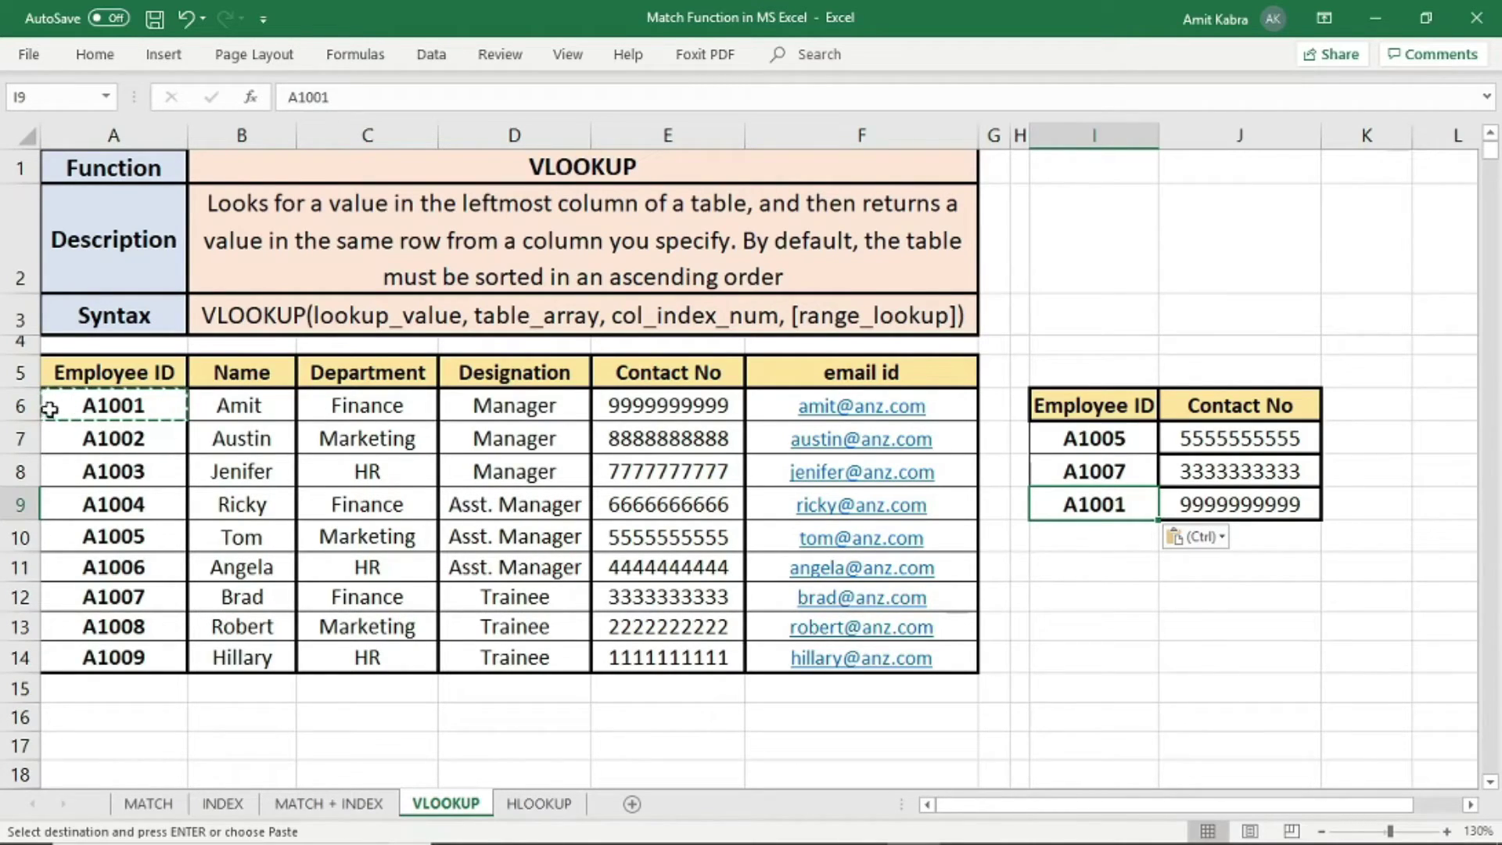
left_click(13, 406)
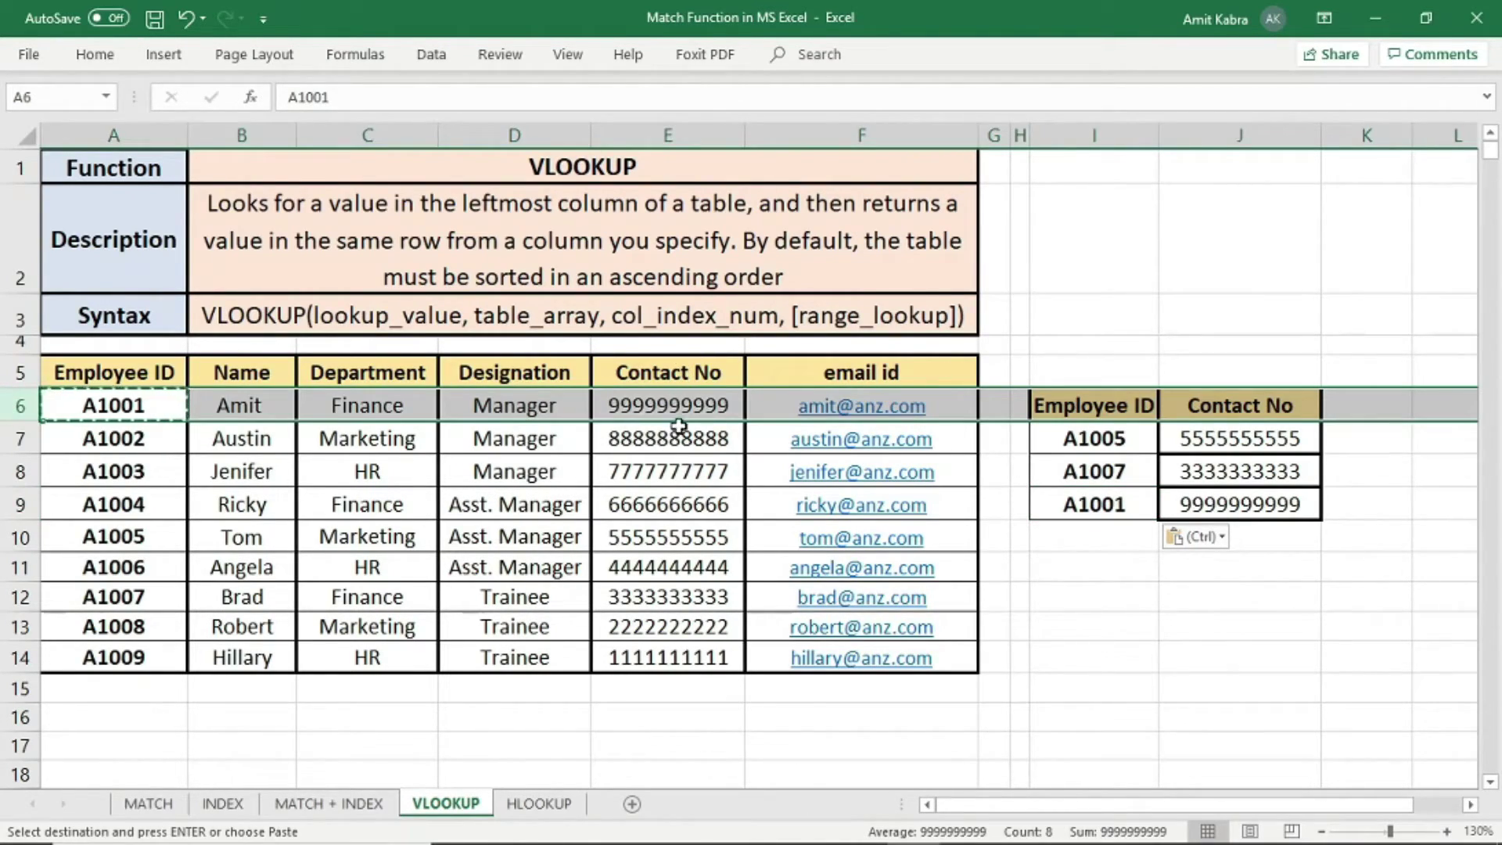
left_click(1289, 559)
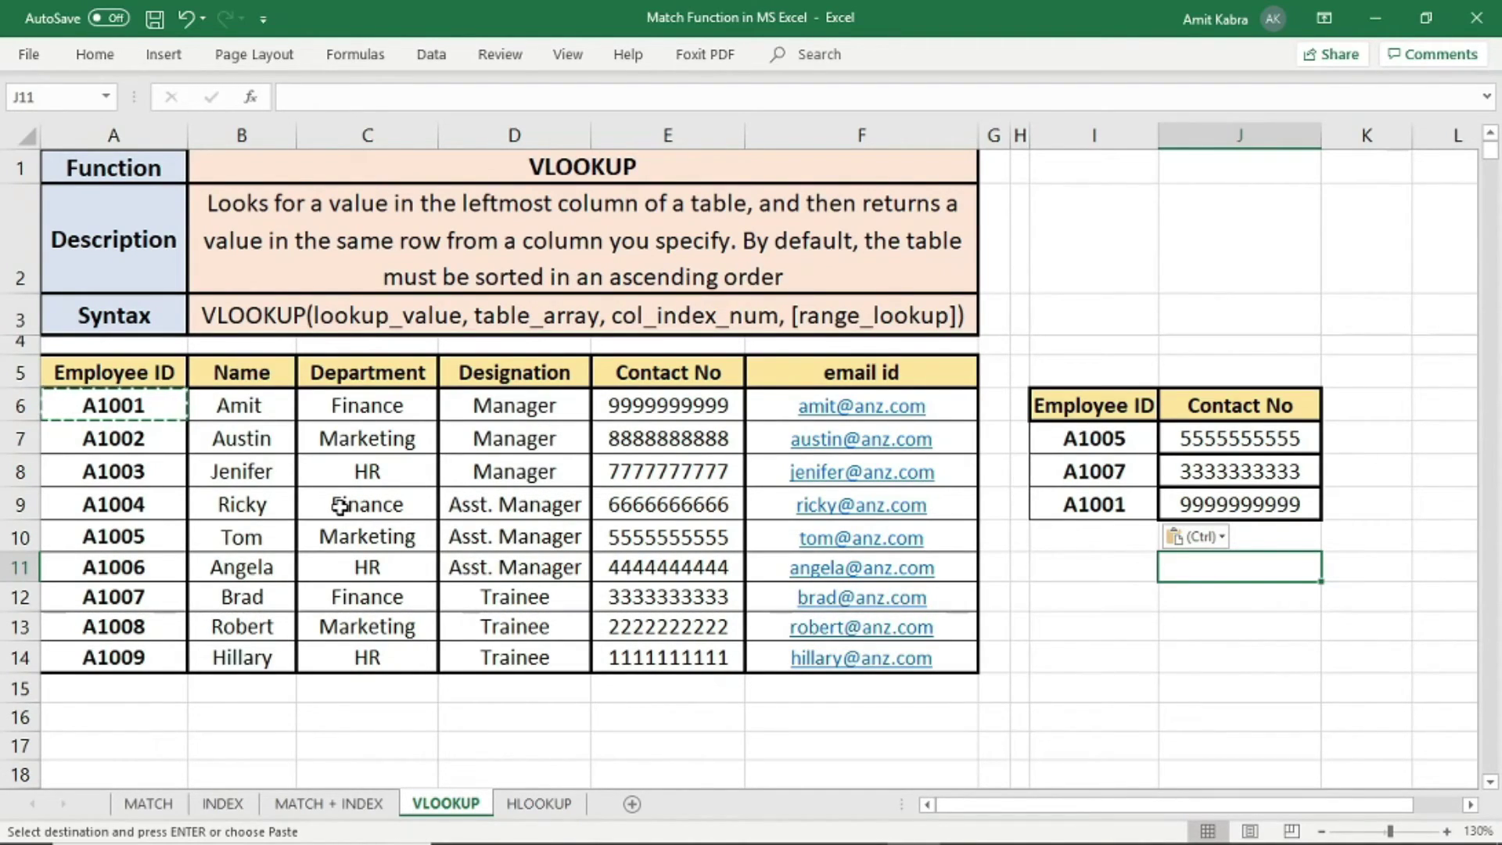
key("Down")
key("Down")
key("Down")
key("Down")
key("Down")
key("Left")
key("Left")
key("Left")
key("Left")
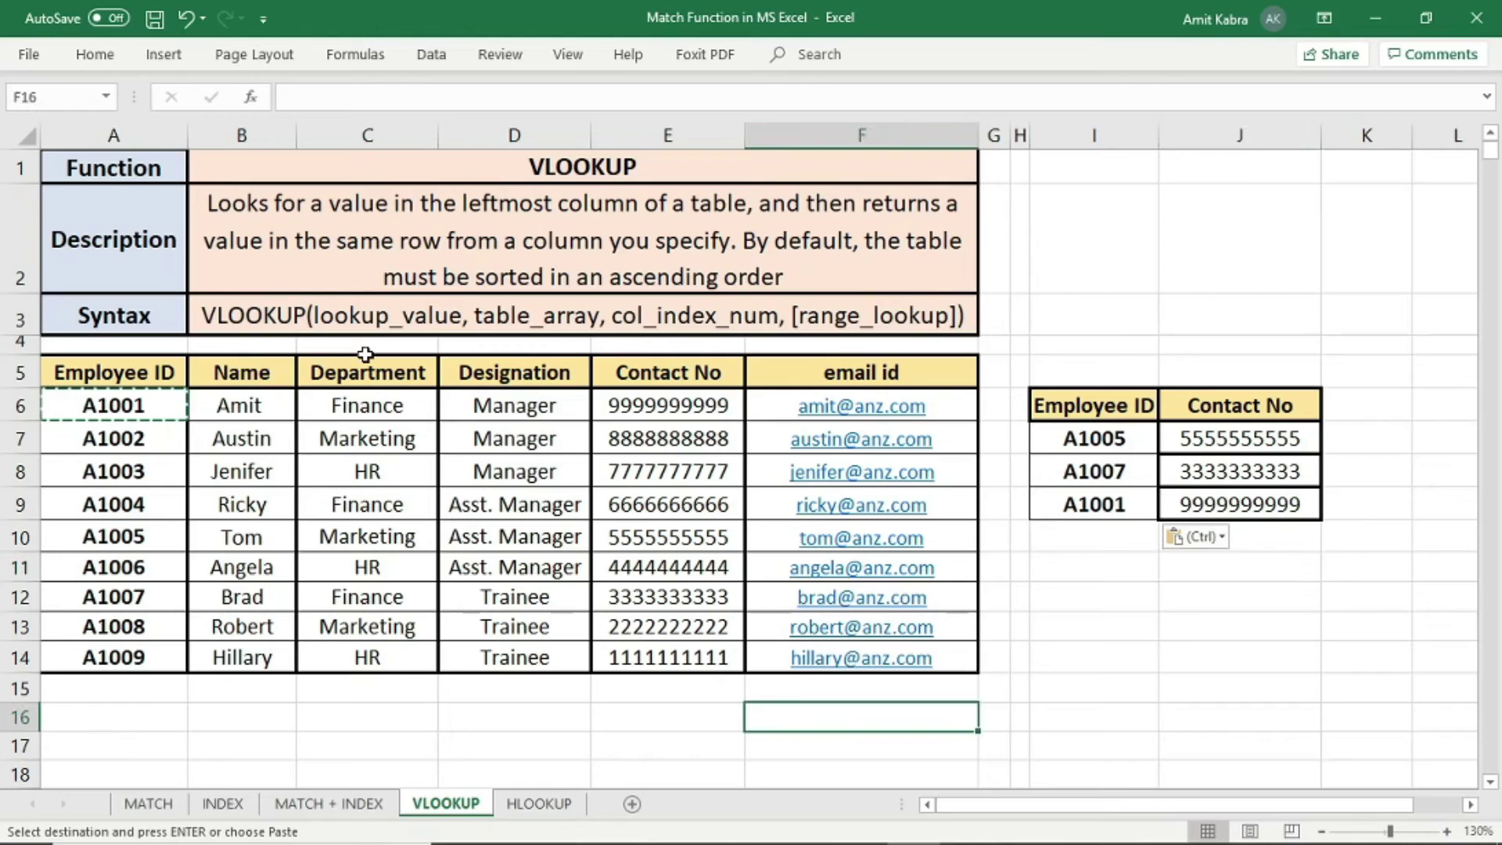
left_click(153, 369)
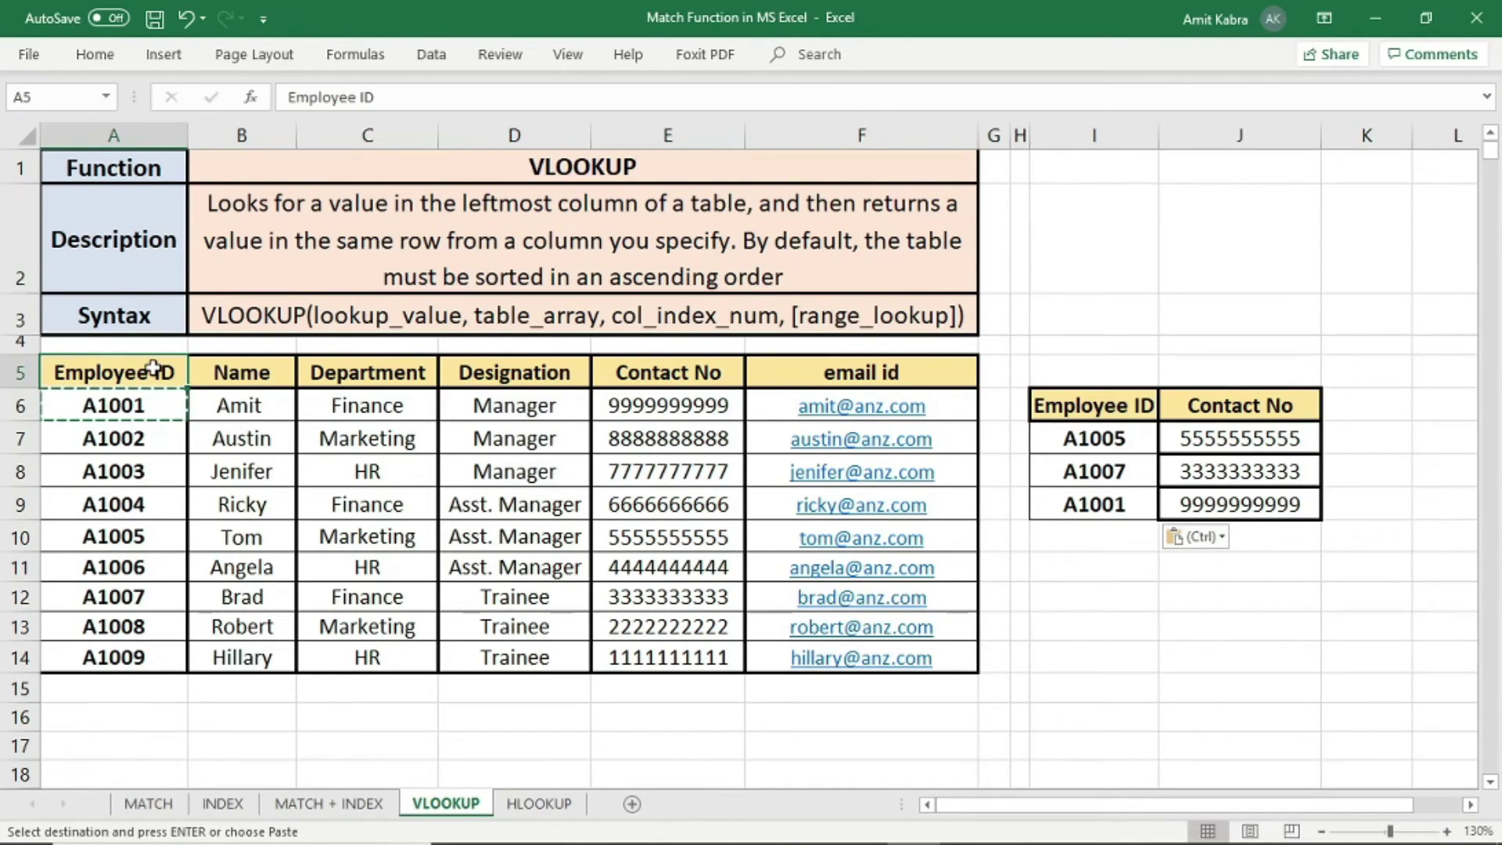
left_click(665, 374)
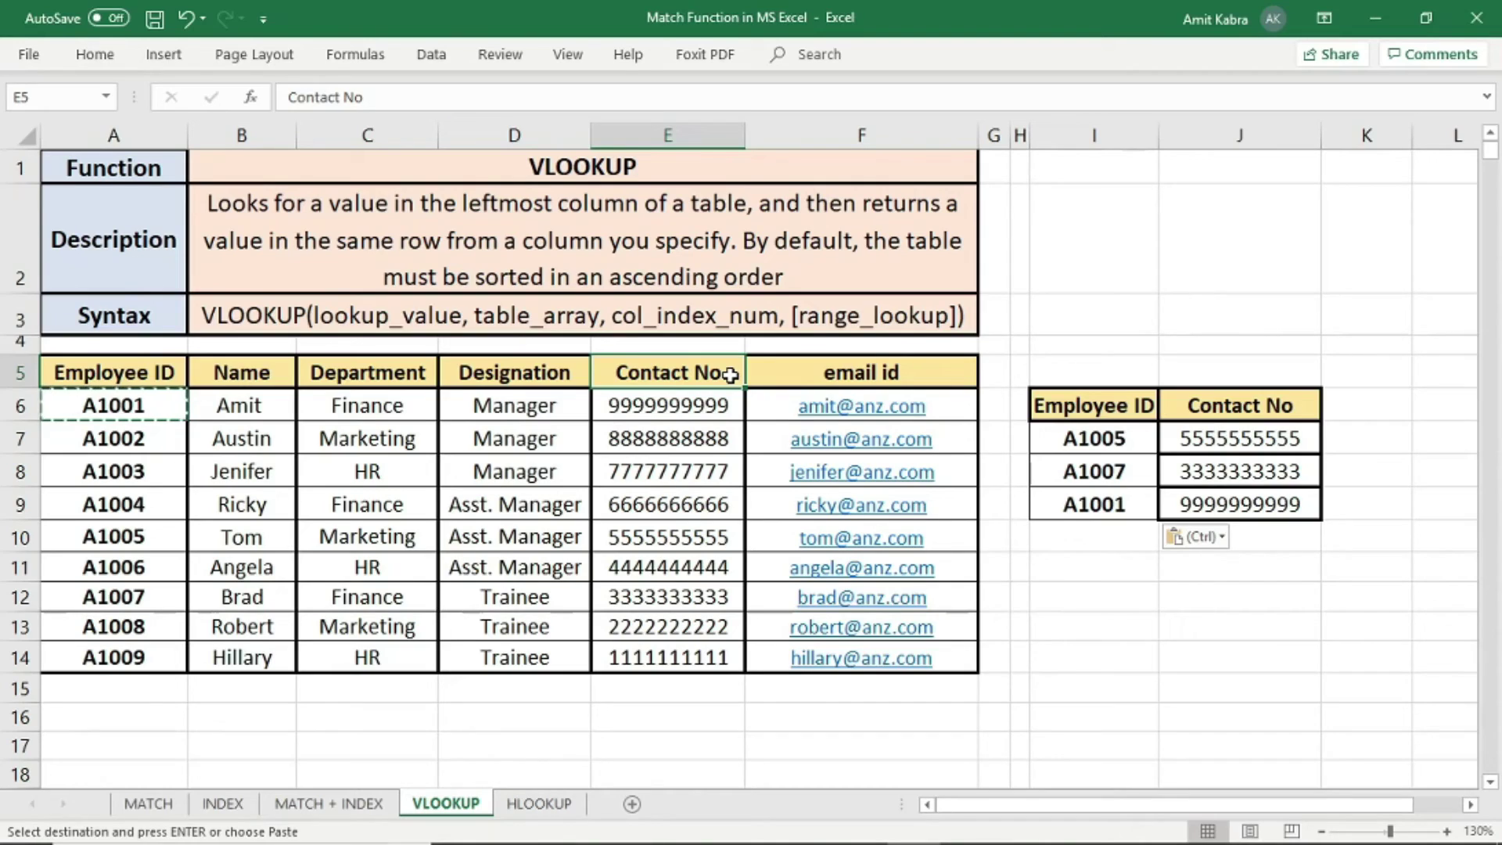
left_click(72, 374)
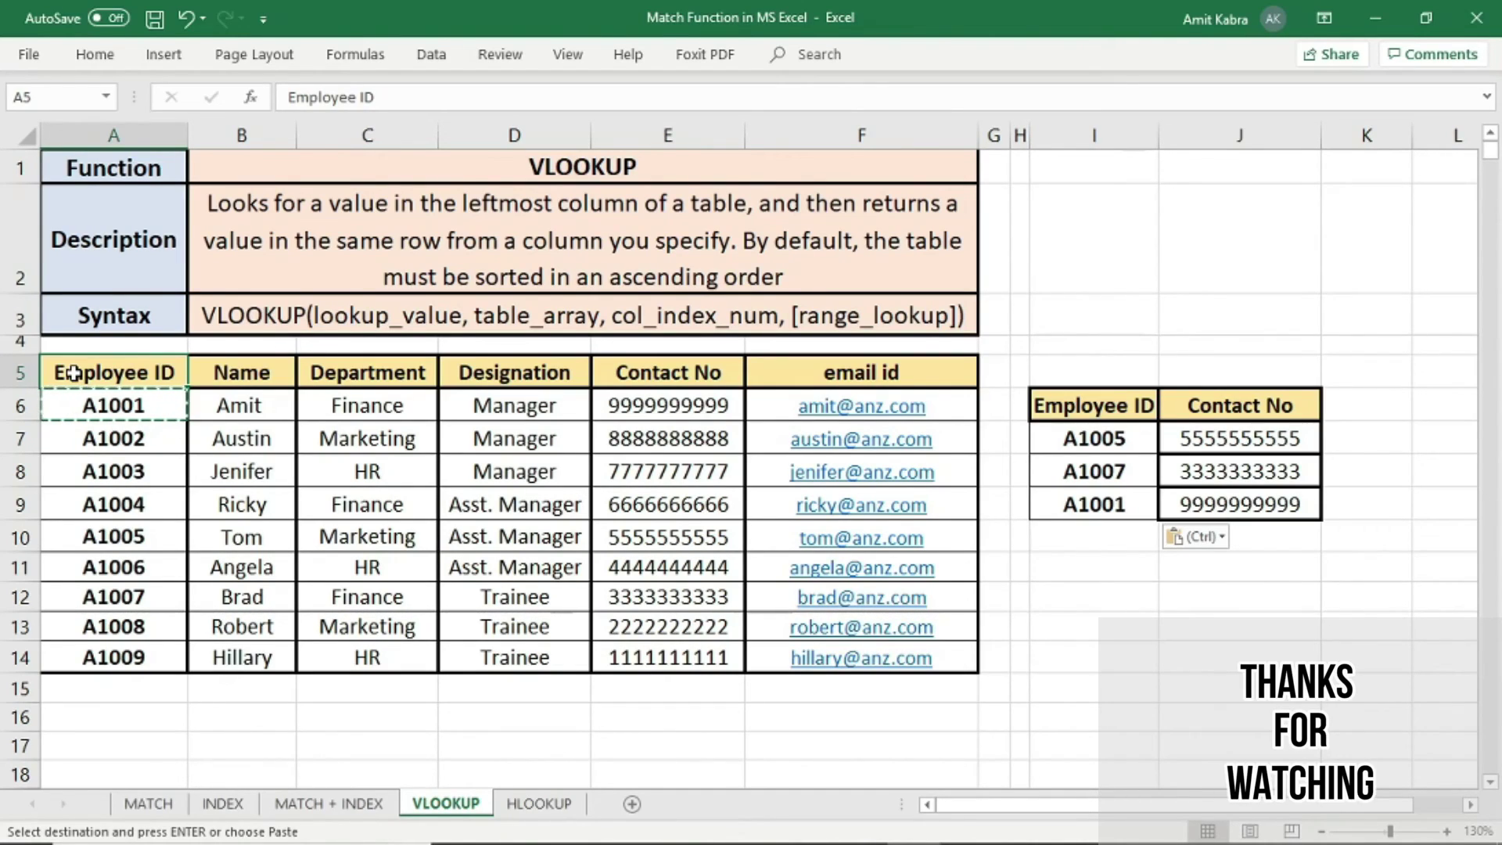
left_click(1198, 586)
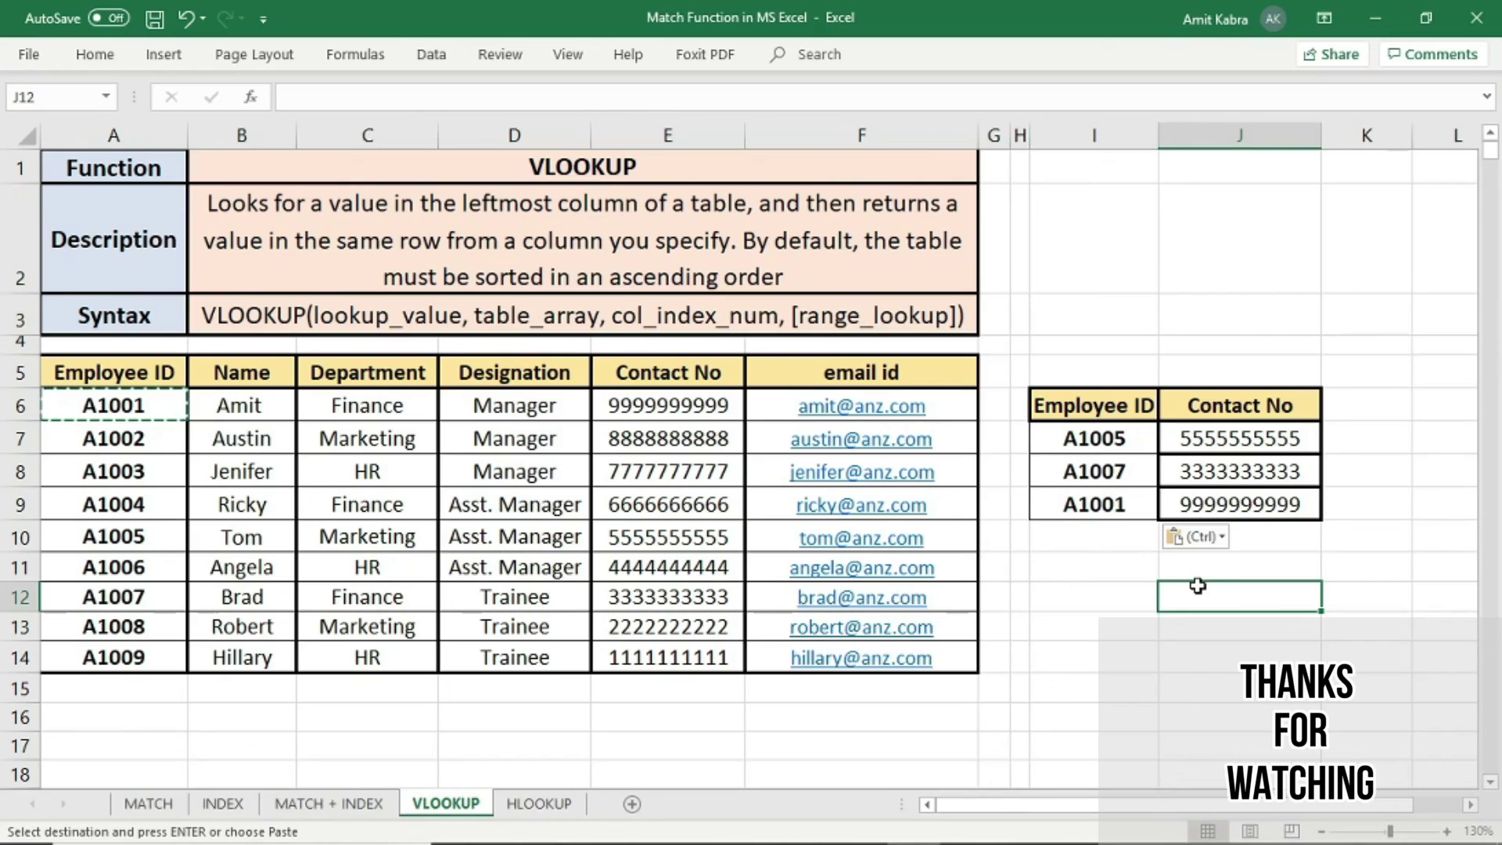